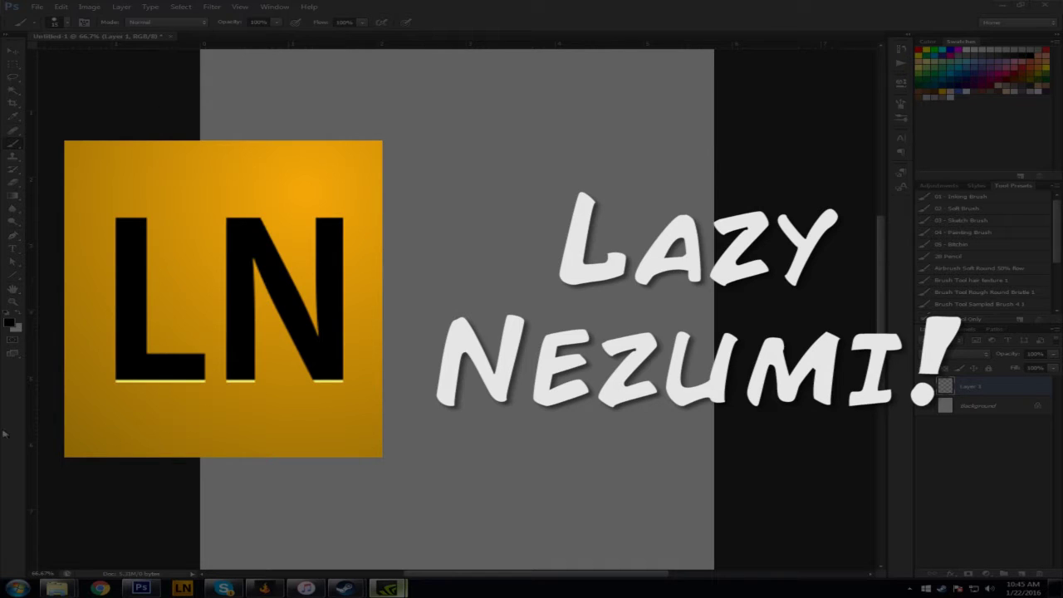
Step: Switch to Lazy Nezumi Pro, dismiss the new version notice and load the smoothing - massive preset
left_click(172, 590)
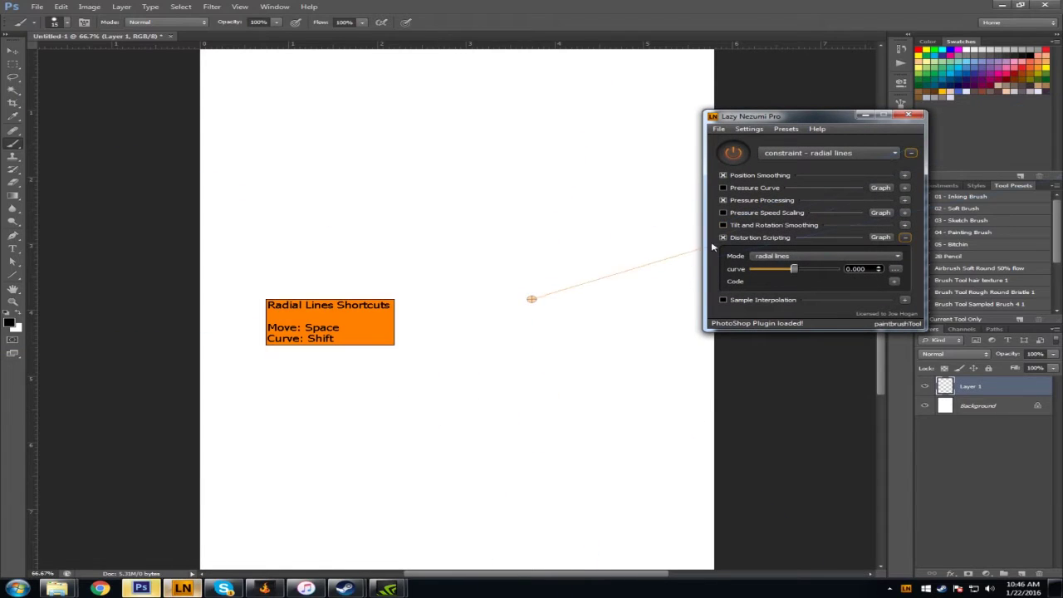
left_click(850, 156)
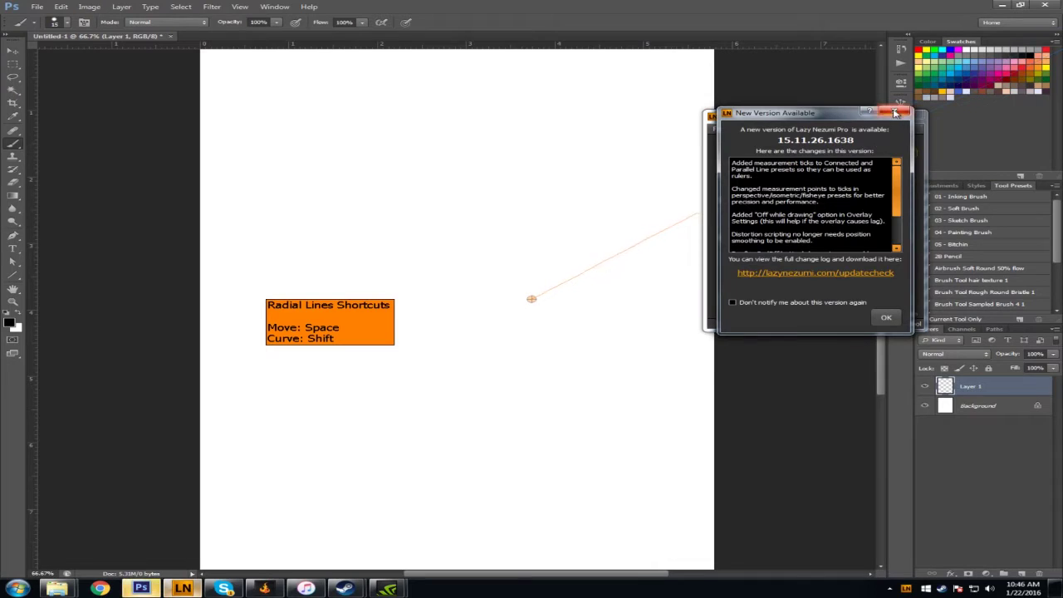
left_click(895, 113)
left_click(822, 154)
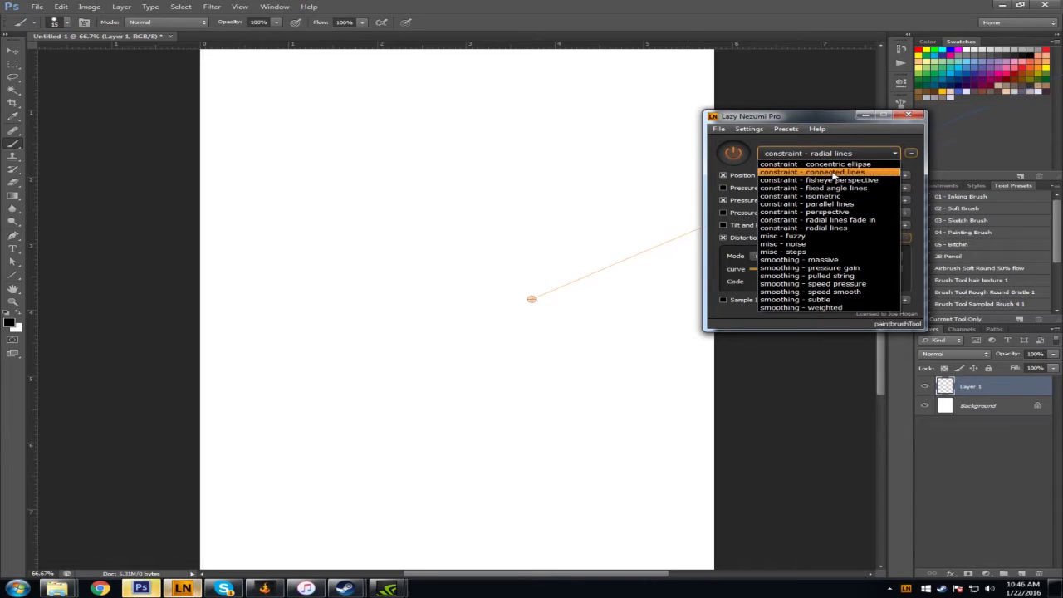
left_click(830, 260)
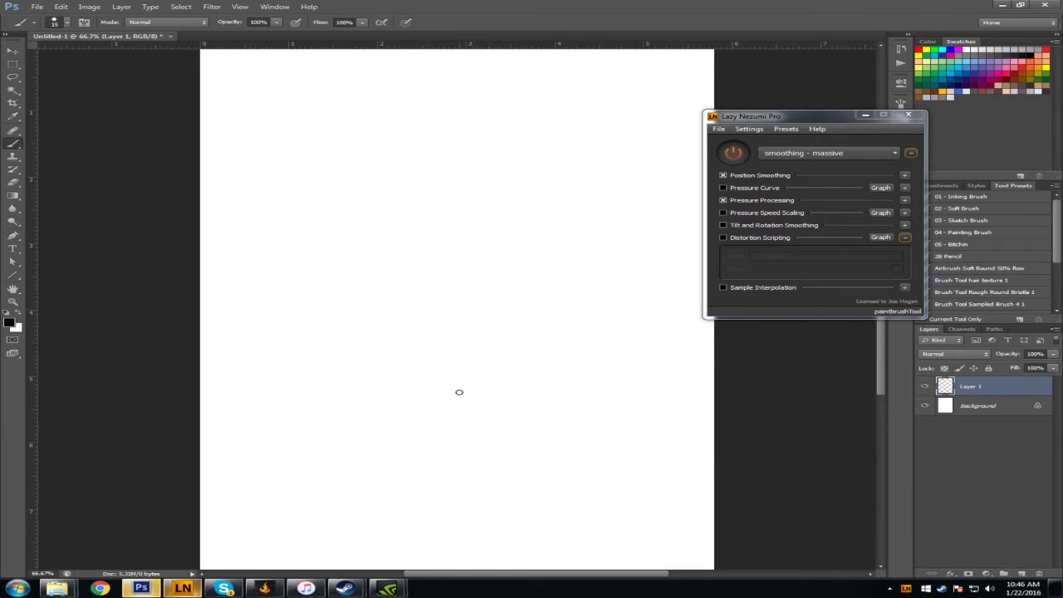
Step: Paint one wavy test stroke with processing off and a second, curved stroke above it with massive smoothing on
left_click(733, 154)
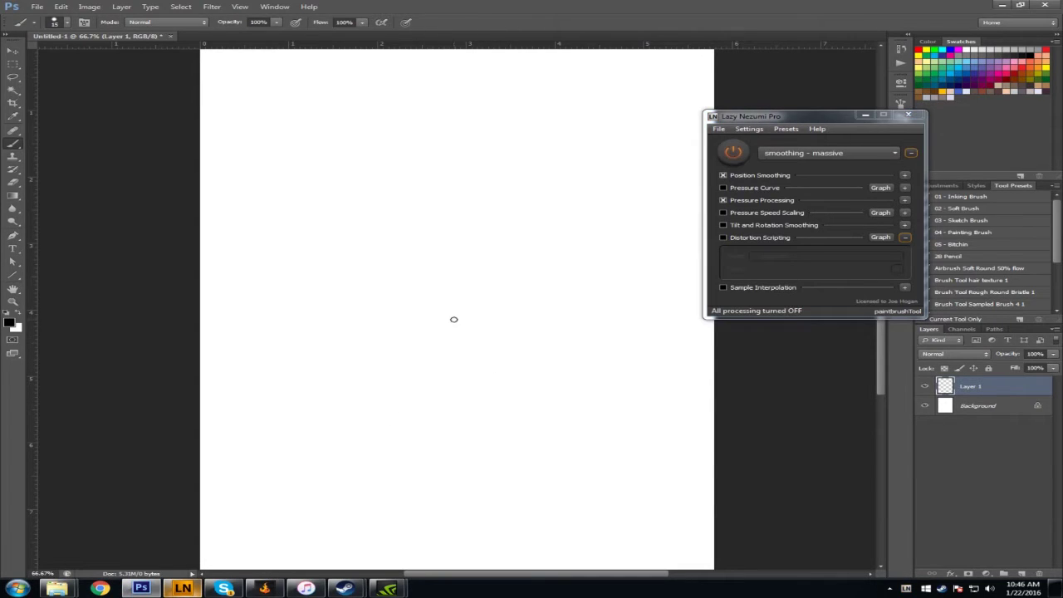
mouse_move(325, 347)
left_mouse_down()
mouse_move(470, 390)
mouse_move(656, 484)
left_mouse_up()
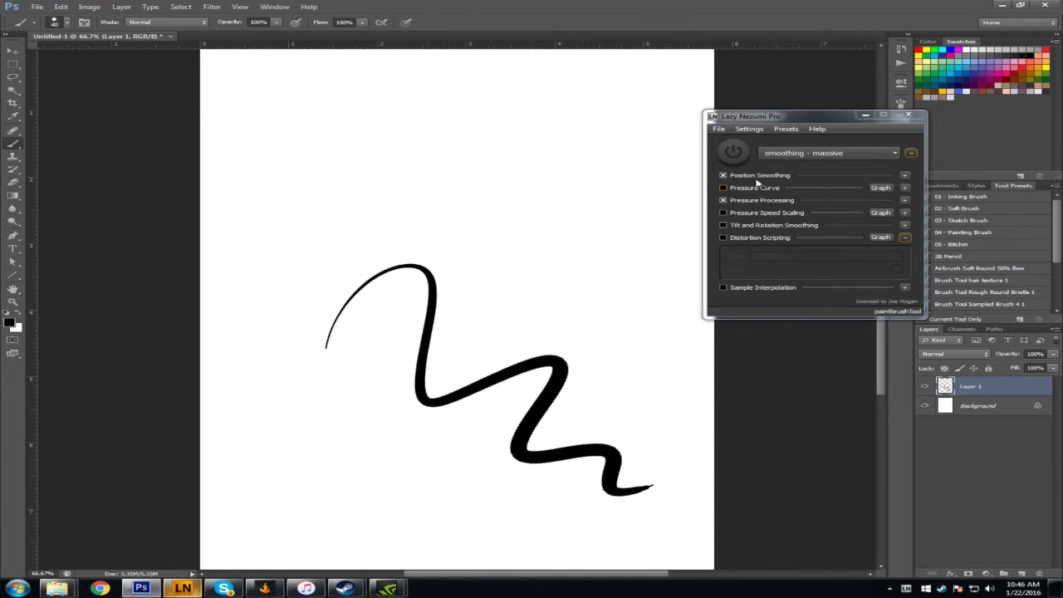
left_click(733, 153)
mouse_move(305, 212)
left_mouse_down()
mouse_move(456, 140)
mouse_move(683, 430)
left_mouse_up()
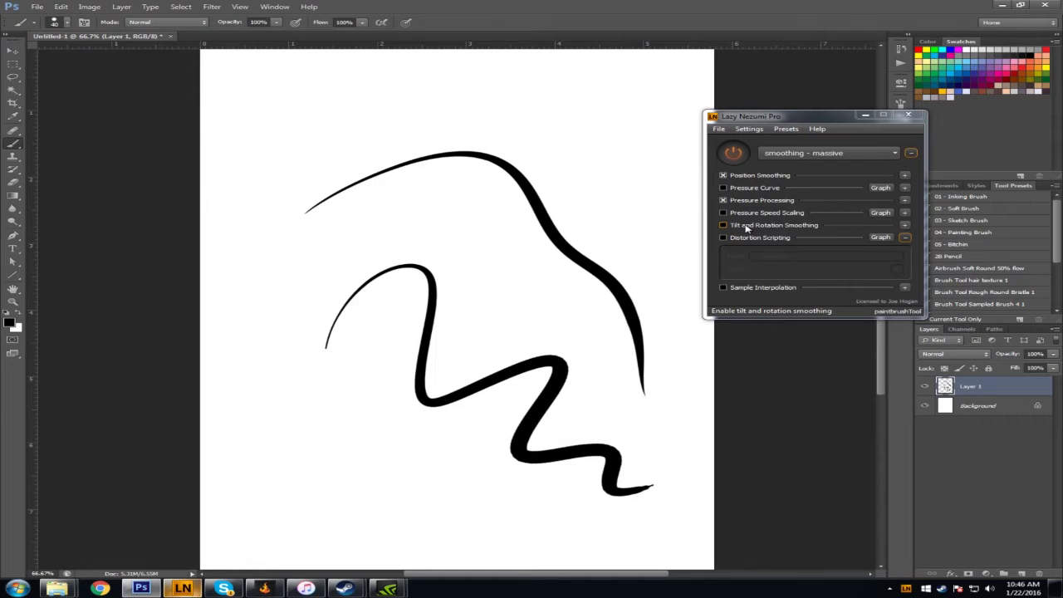
Step: Delete the layer holding the test strokes and add a new empty layer above the background
left_click(1038, 574)
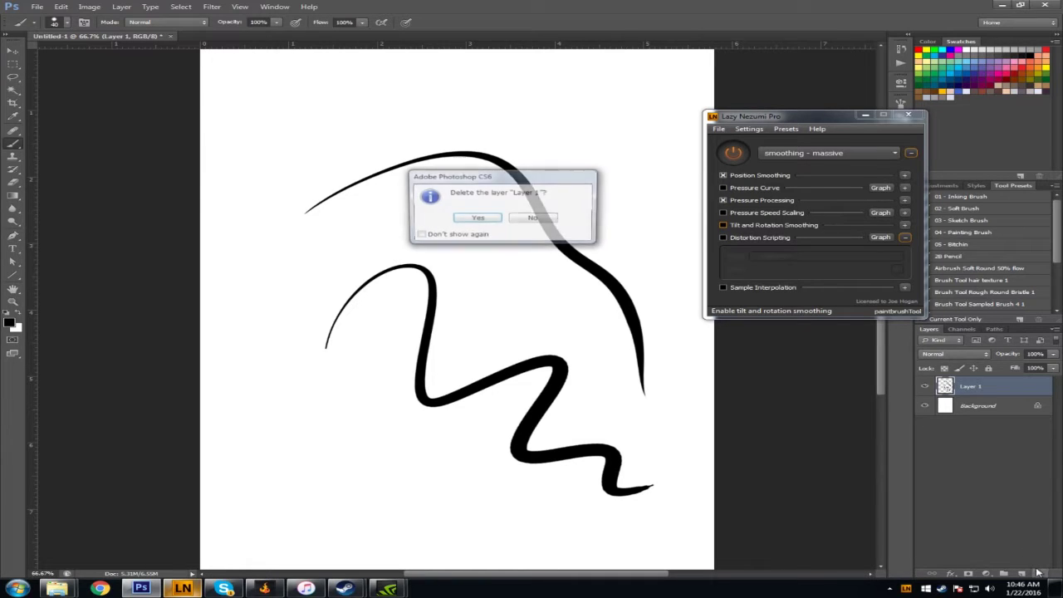
left_click(478, 219)
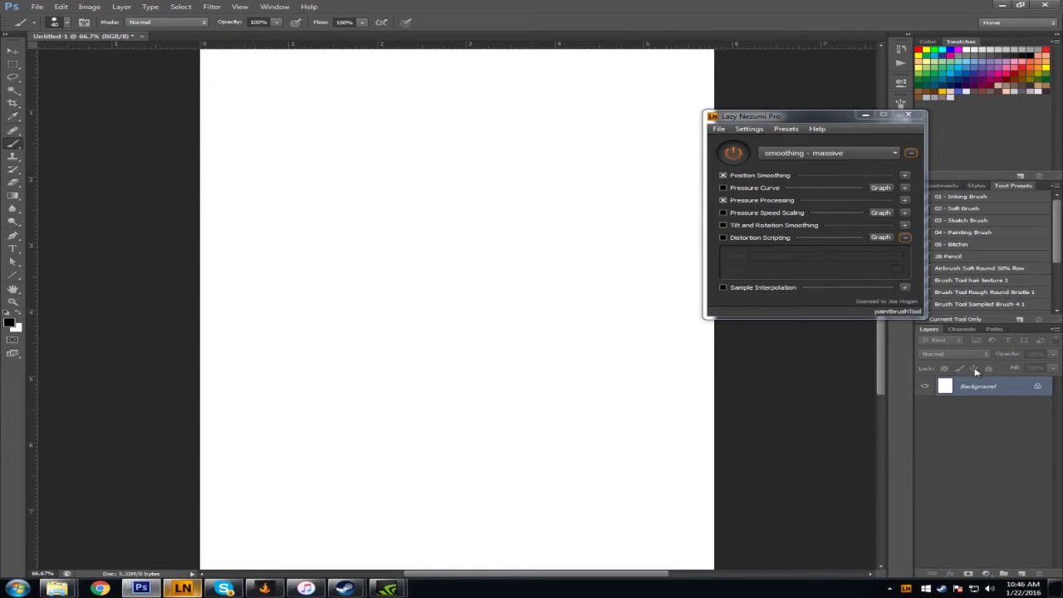
left_click(1022, 574)
Step: Load the constraint - perspective preset and reposition the Lazy Nezumi window away from the colour swatches
left_click(872, 152)
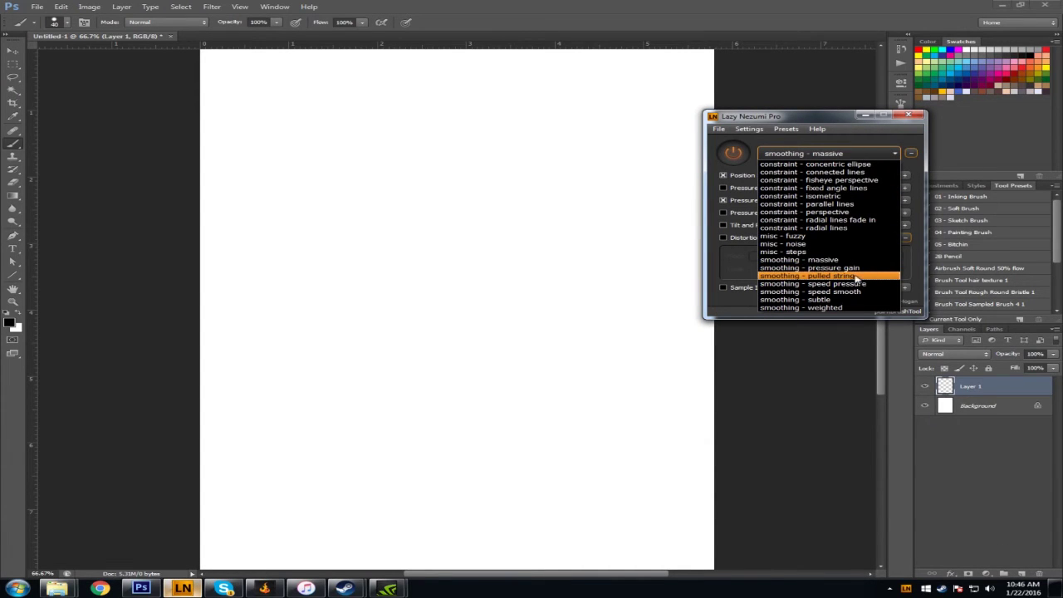
left_click(860, 213)
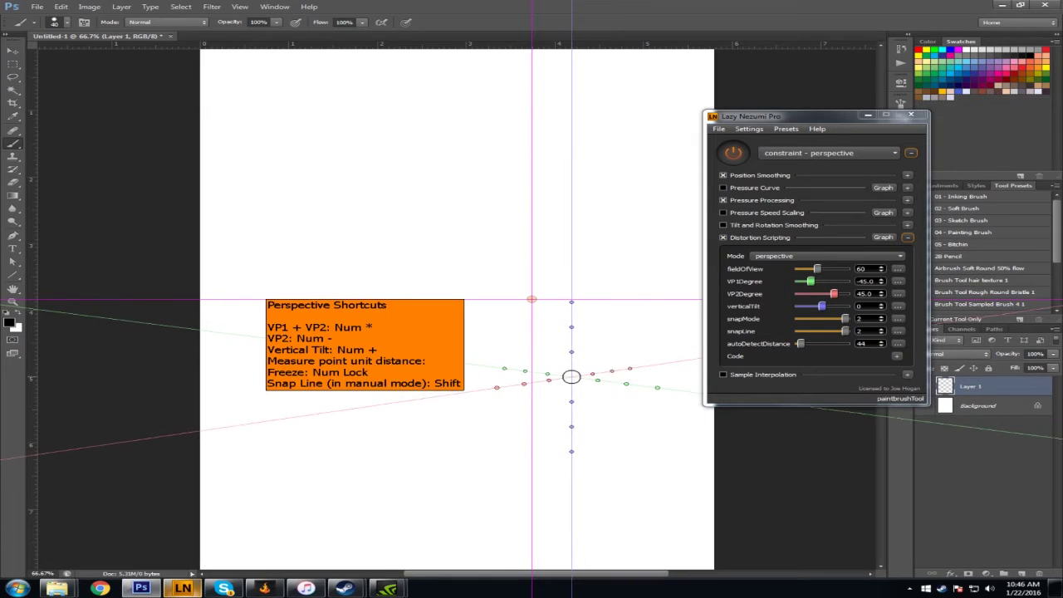
left_click_drag(855, 116, 799, 125)
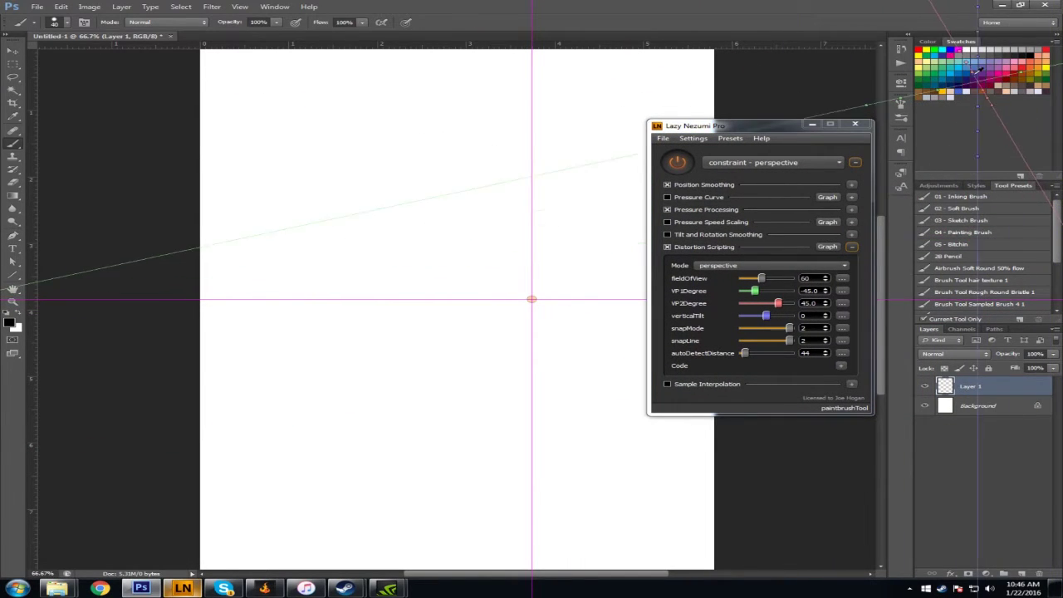
Step: Switch processing off, mark the intended perspective centre with a dot on the upper canvas, and set the foreground colour to a medium blue
left_click(967, 62)
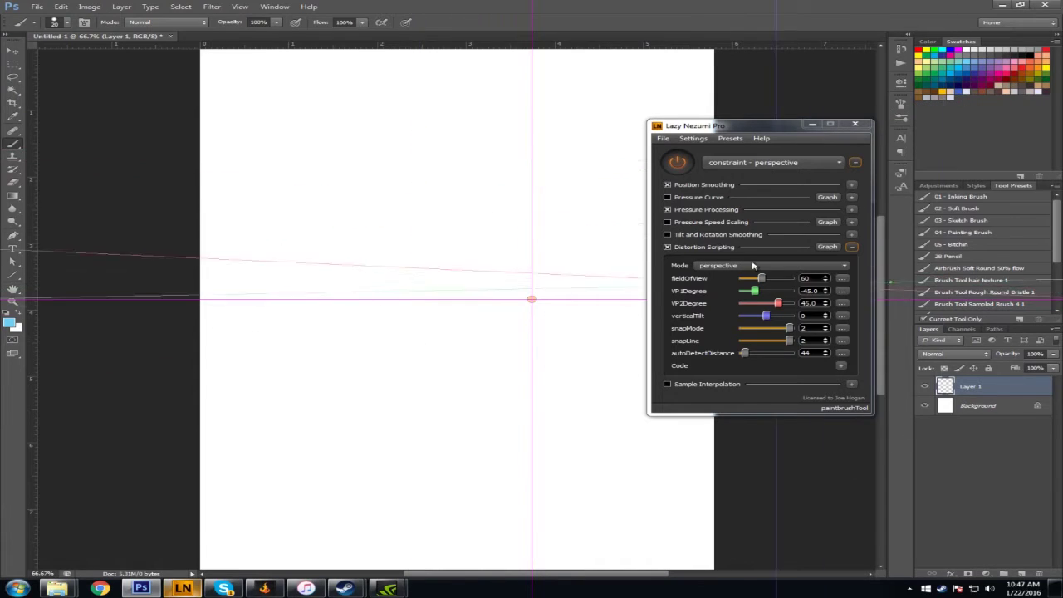
left_click(676, 162)
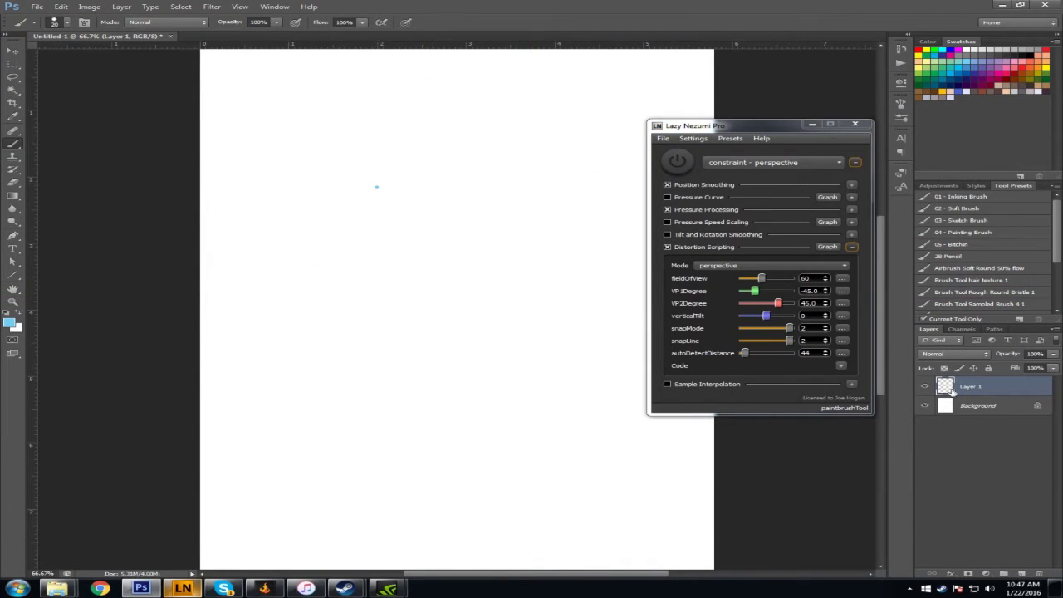
left_click(10, 324)
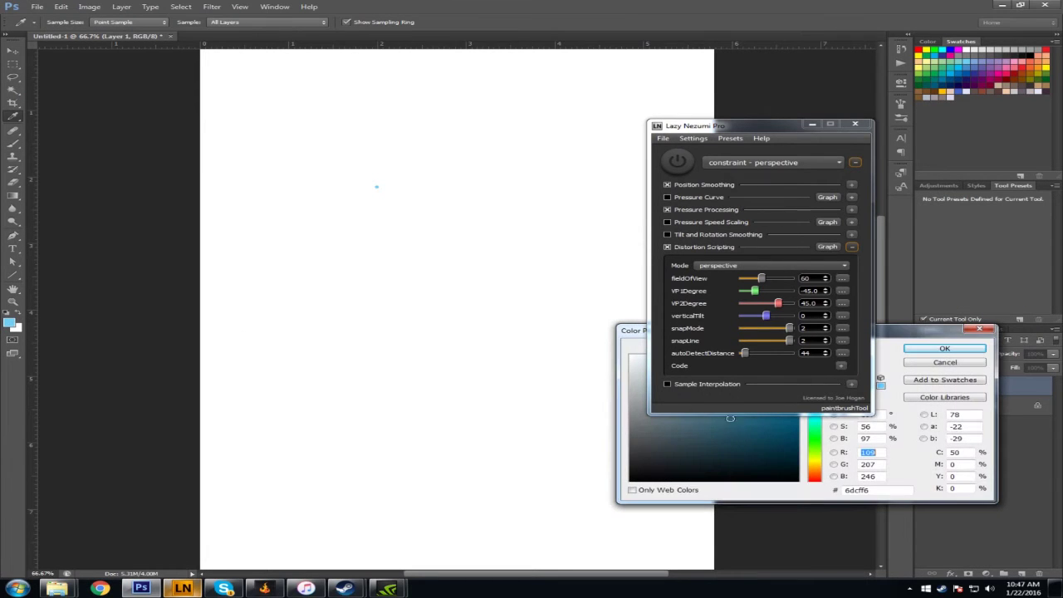
left_click_drag(924, 335, 507, 351)
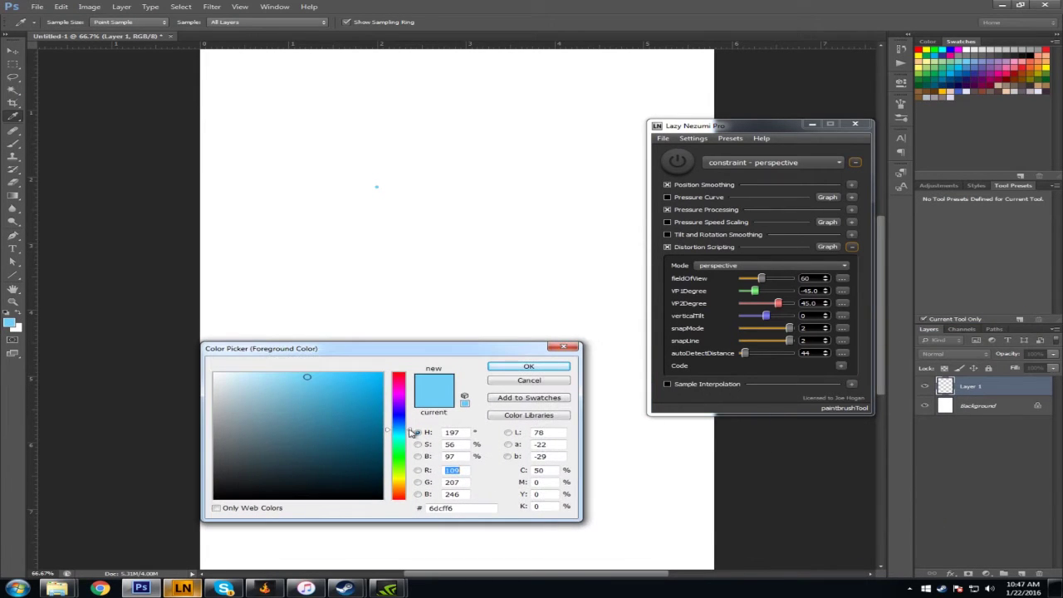
left_click_drag(412, 431, 408, 421)
left_click(544, 367)
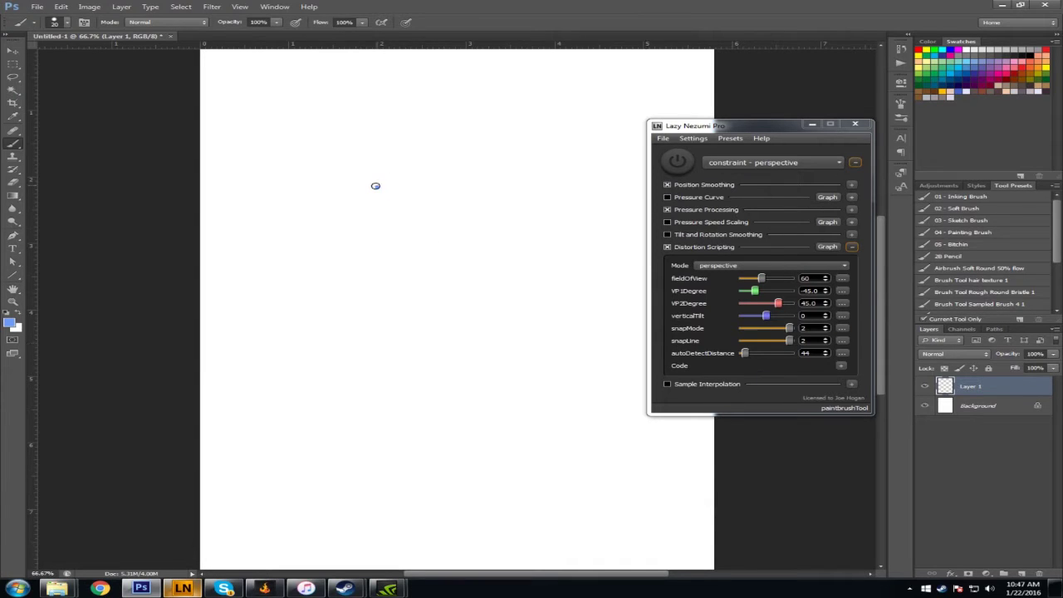
Step: Turn processing back on and move the perspective grid's centre point onto the painted dot
left_click(676, 160)
left_click_drag(526, 295, 501, 271)
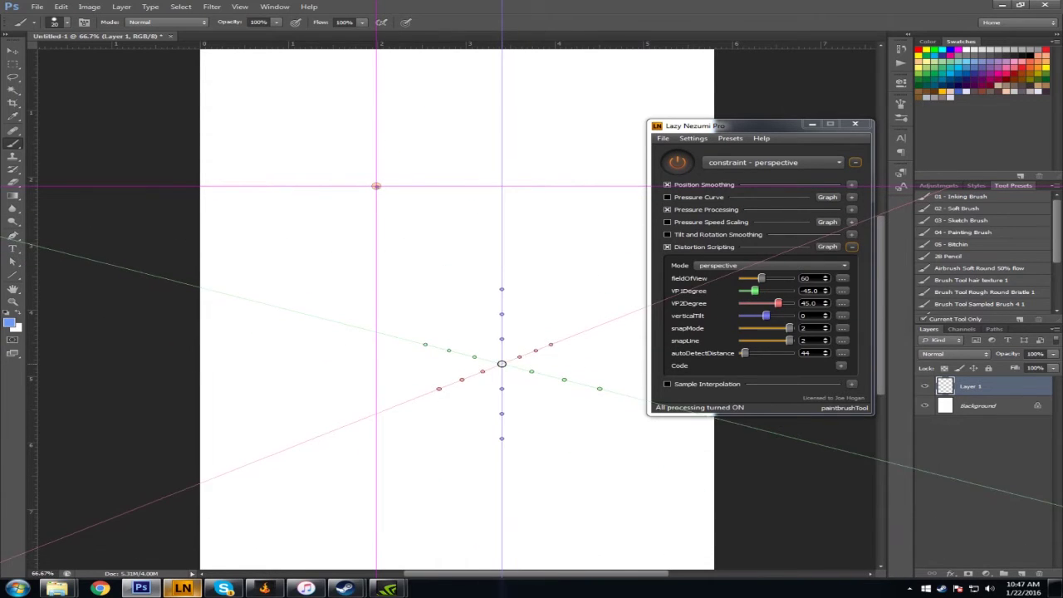
Step: Adjust the perspective vanishing points, setting VP1Degree to -32.4 and VP2Degree to 50.4
left_click_drag(777, 303, 778, 304)
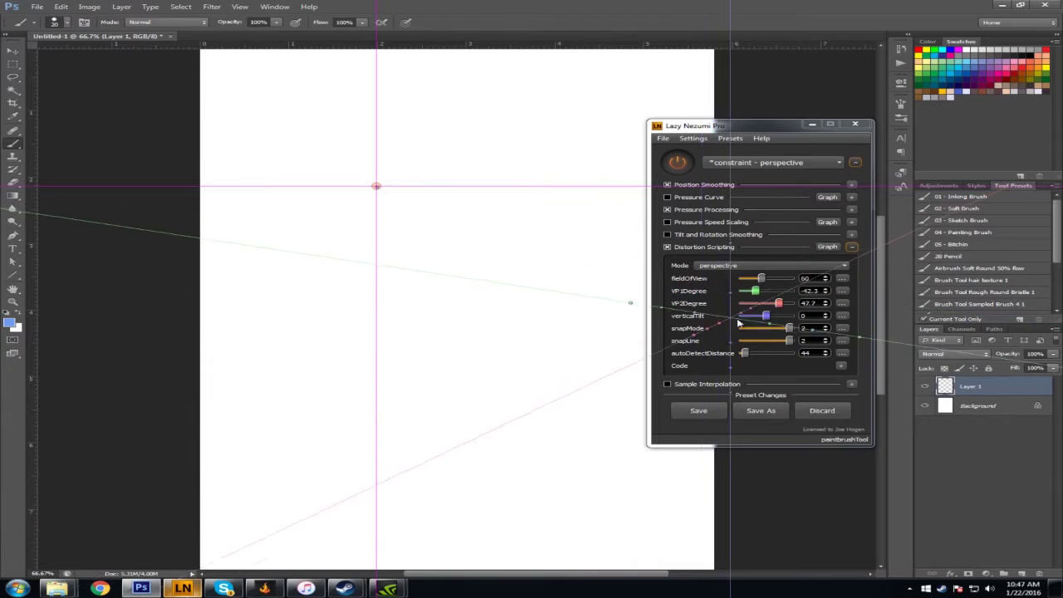
left_click_drag(779, 305, 776, 304)
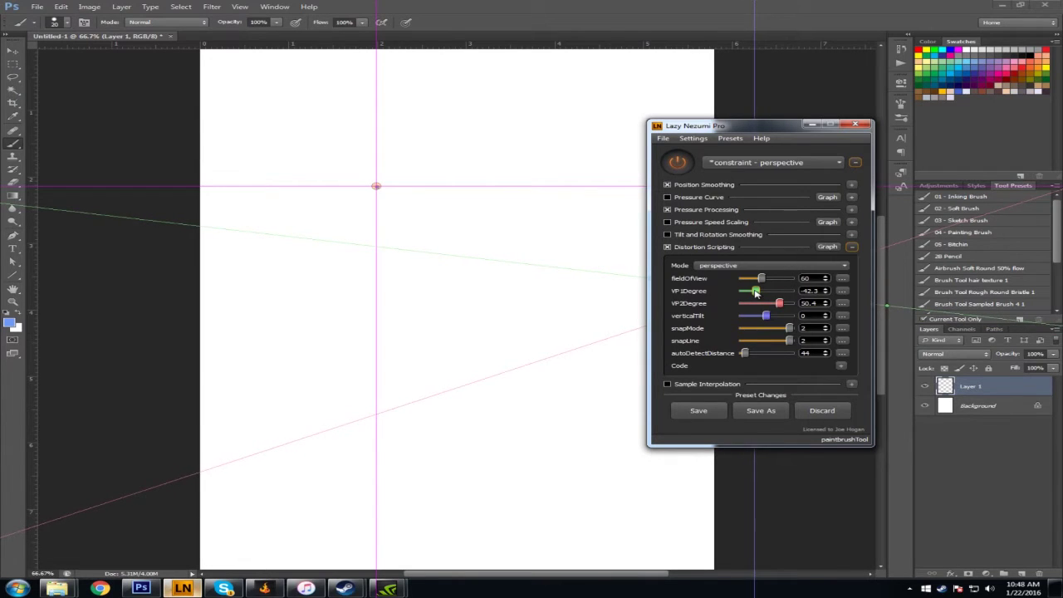
left_click_drag(755, 292, 753, 294)
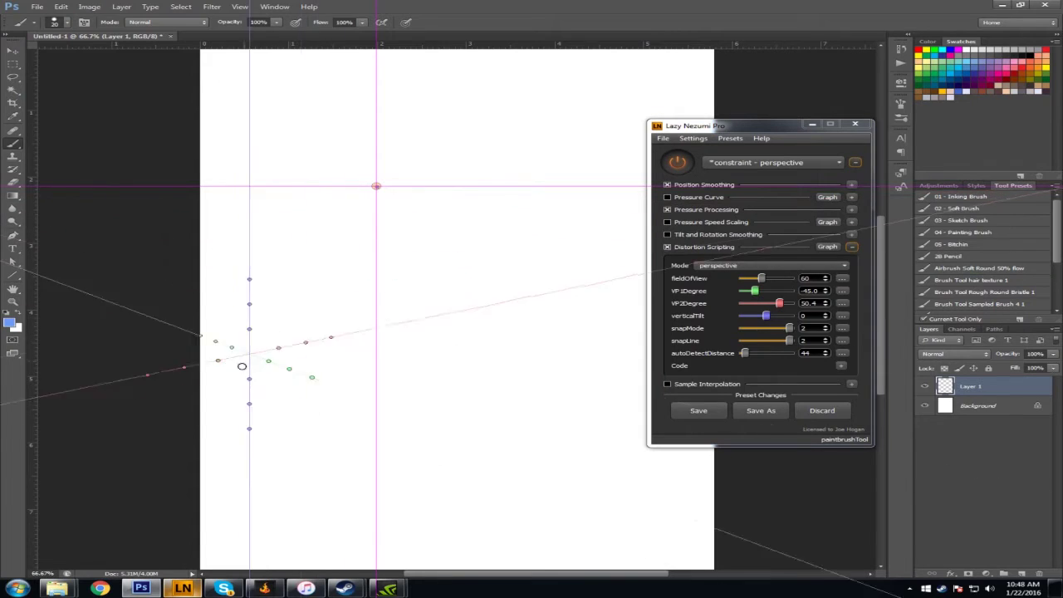
left_click_drag(753, 294, 760, 293)
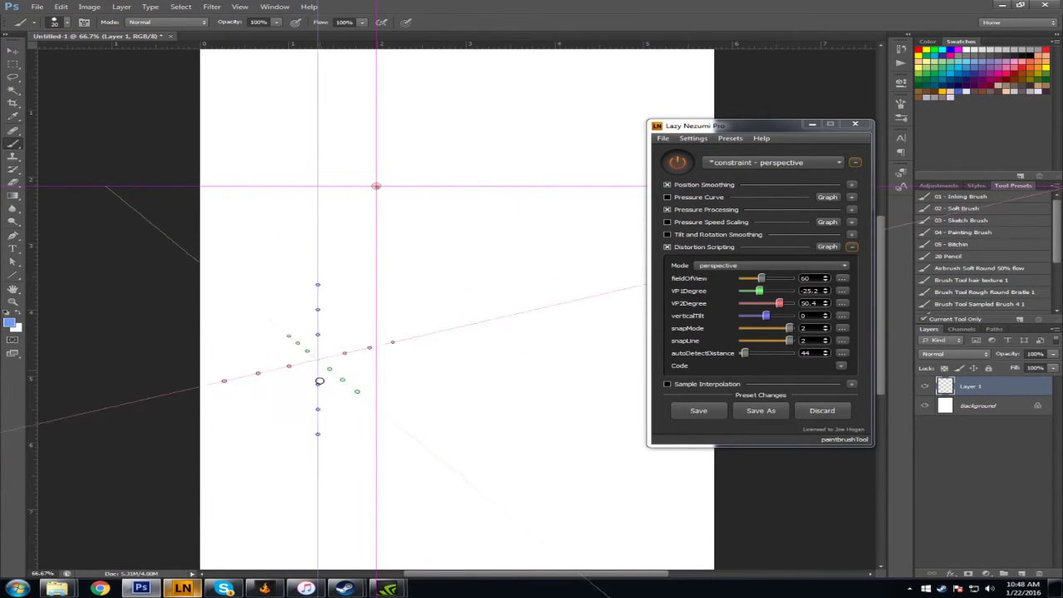
left_click_drag(760, 290, 757, 295)
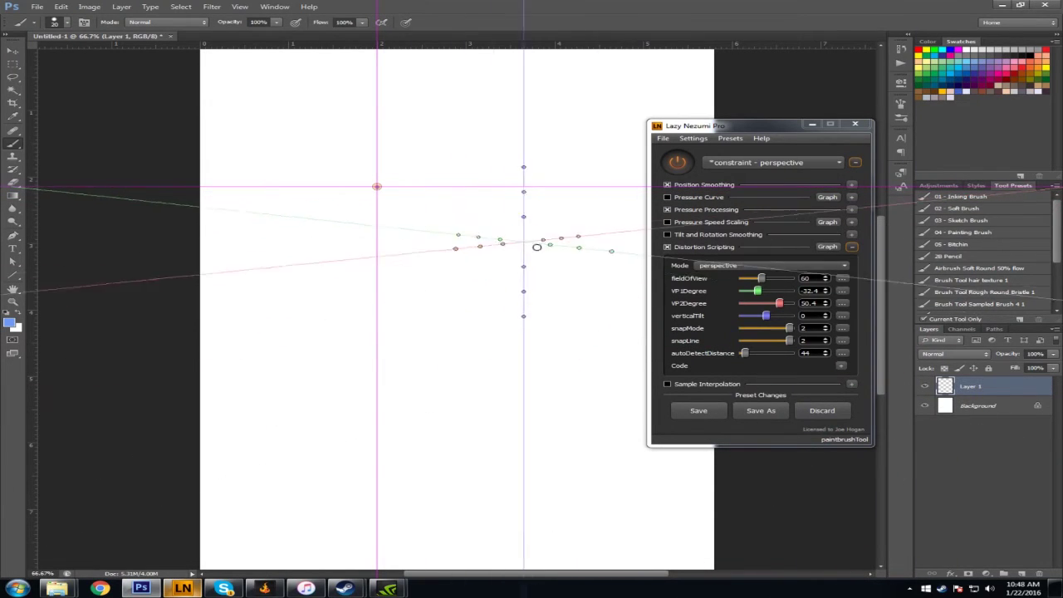
left_click(562, 250, "ctrl")
left_click(564, 252, "ctrl")
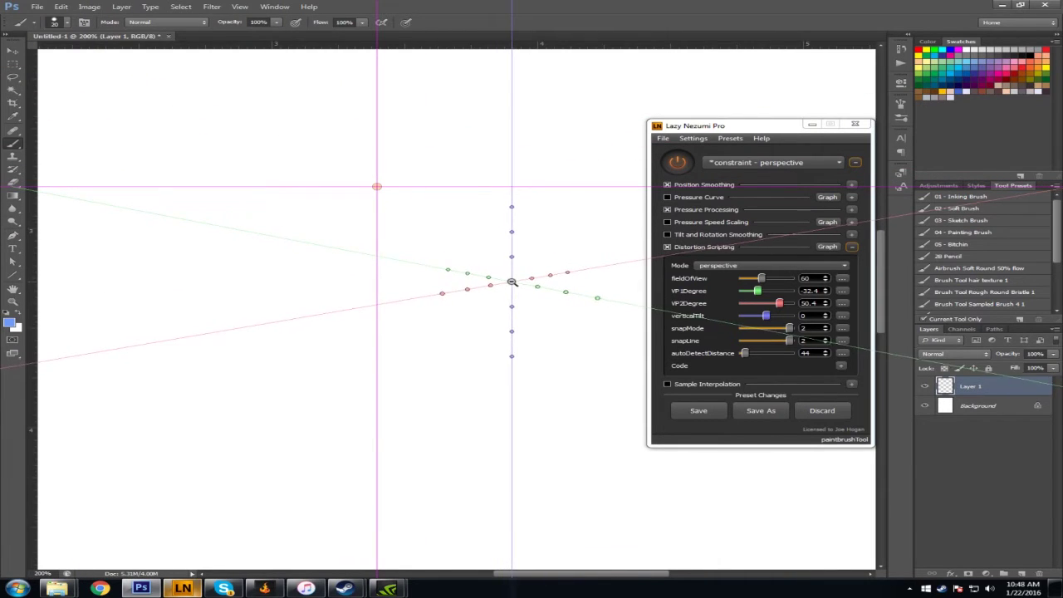
key("ctrl+minus")
key("ctrl+minus")
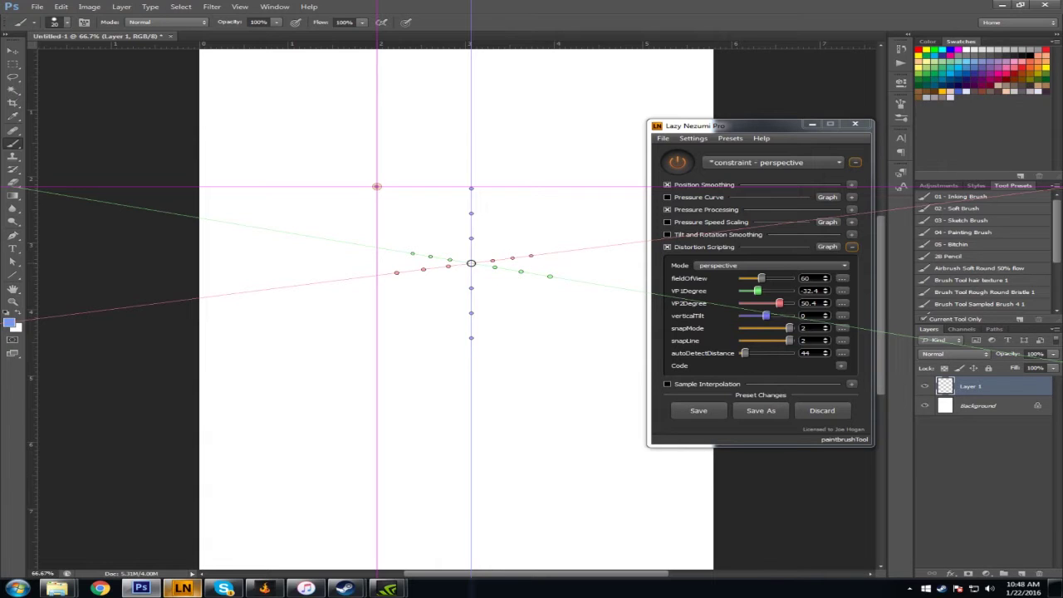
Step: Draw a box corner at the canvas's lower right along the perspective guides, with crossing grid lines over its top face
left_click_drag(757, 128, 845, 114)
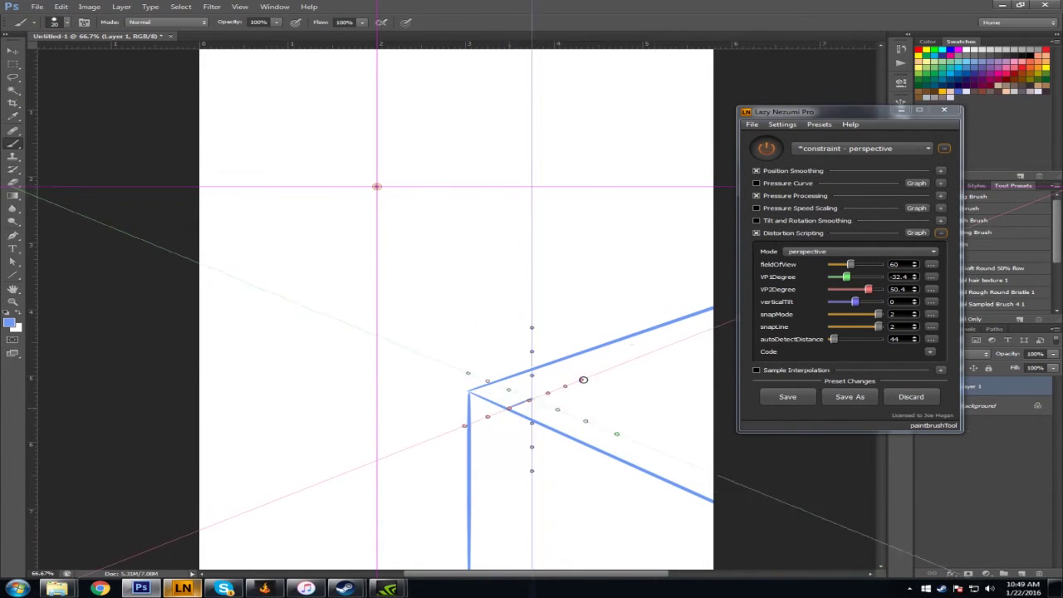
left_click_drag(510, 407, 720, 366)
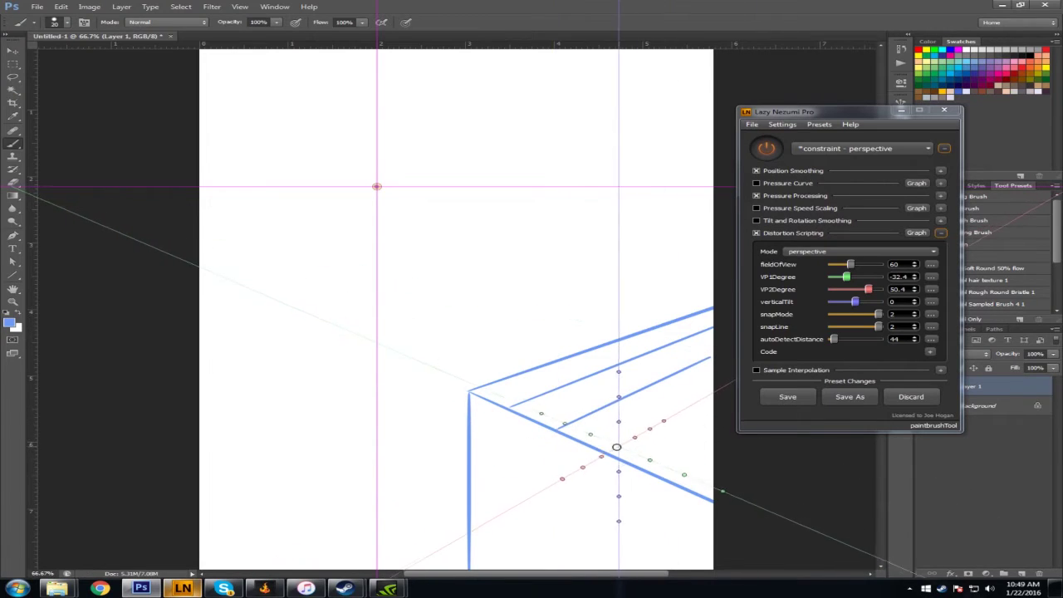
mouse_move(633, 462)
left_mouse_down()
mouse_move(698, 423)
mouse_move(704, 449)
left_mouse_up()
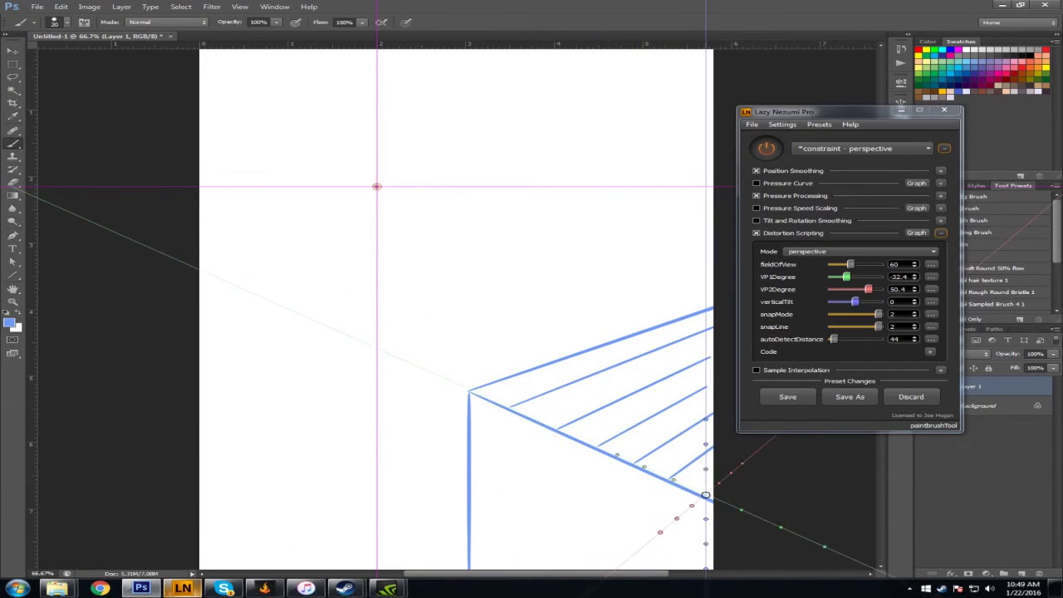
left_click_drag(553, 392, 728, 458)
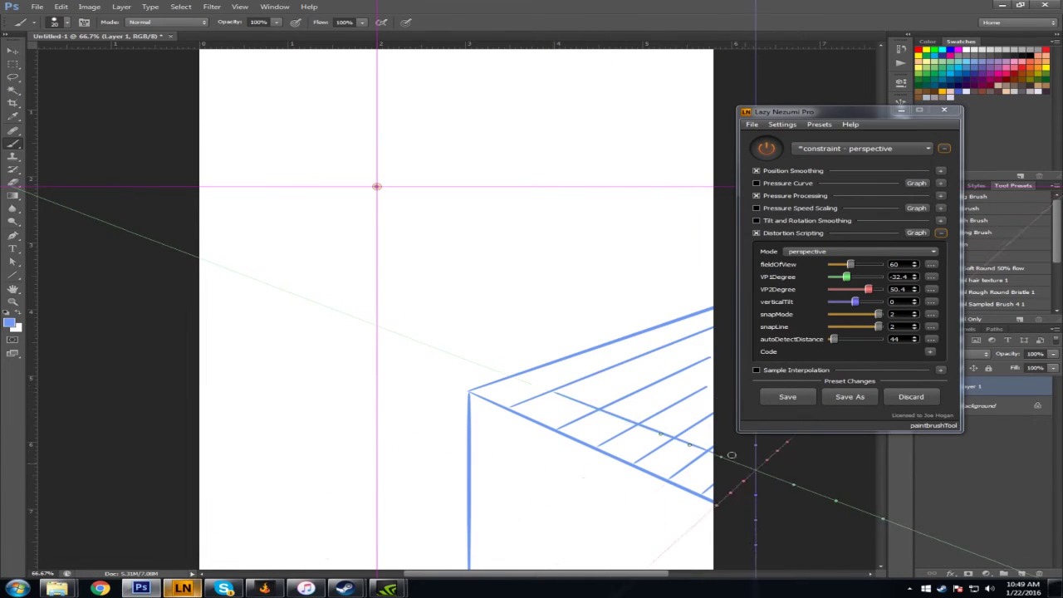
left_click_drag(603, 376, 728, 417)
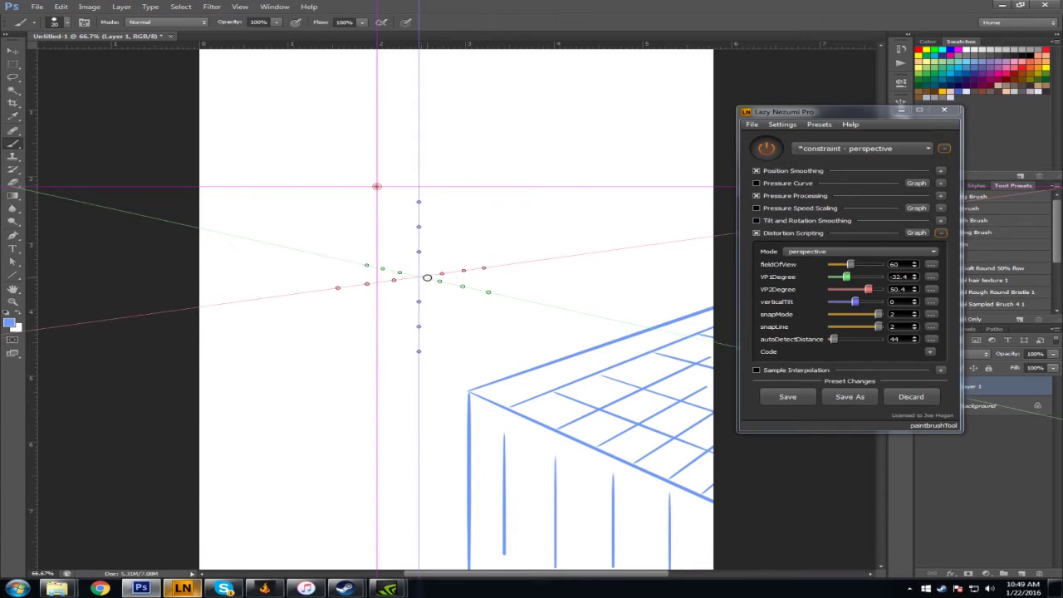
Step: Draw a second box corner left of the first, with one vertical edge and two edges receding to the canvas's left border
left_click_drag(422, 277, 199, 209)
left_click_drag(420, 278, 427, 557)
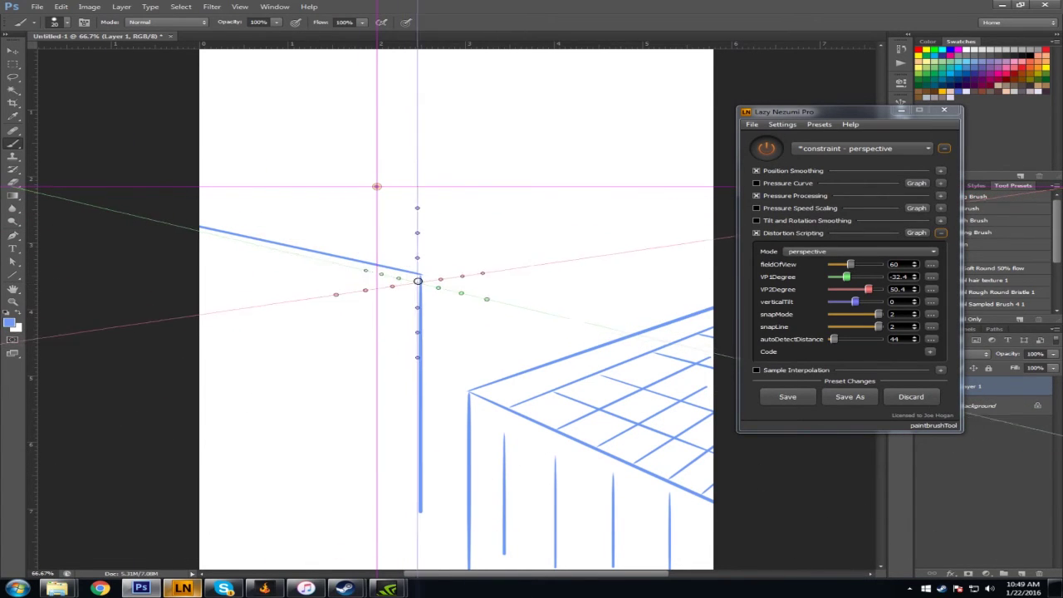
left_click_drag(421, 277, 199, 305)
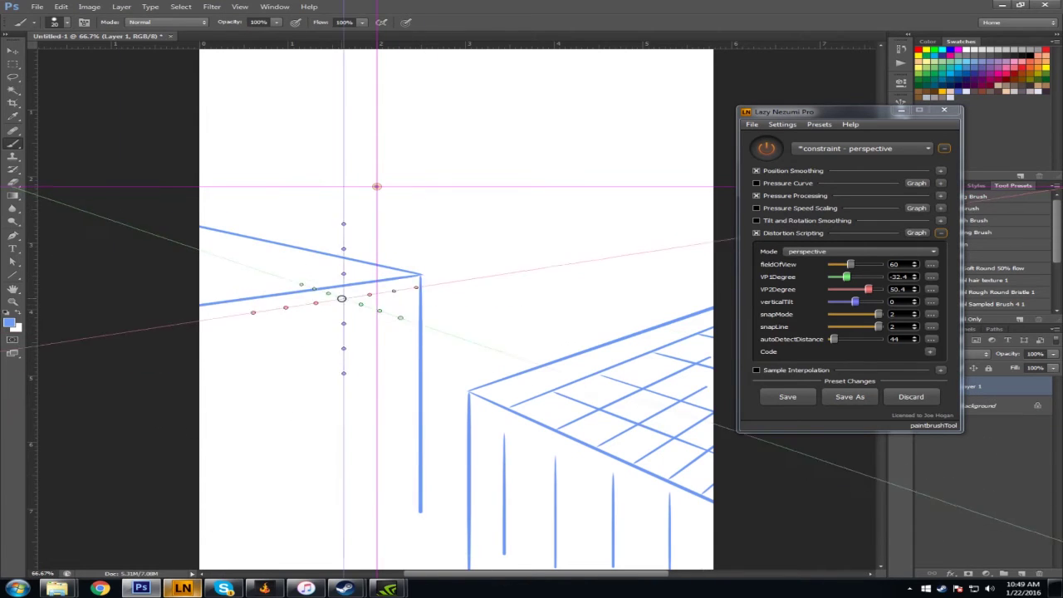
Step: Divide the second box's front face with three vertical lines and pairs of receding horizontal lines that follow the perspective guides
left_click_drag(347, 288, 346, 542)
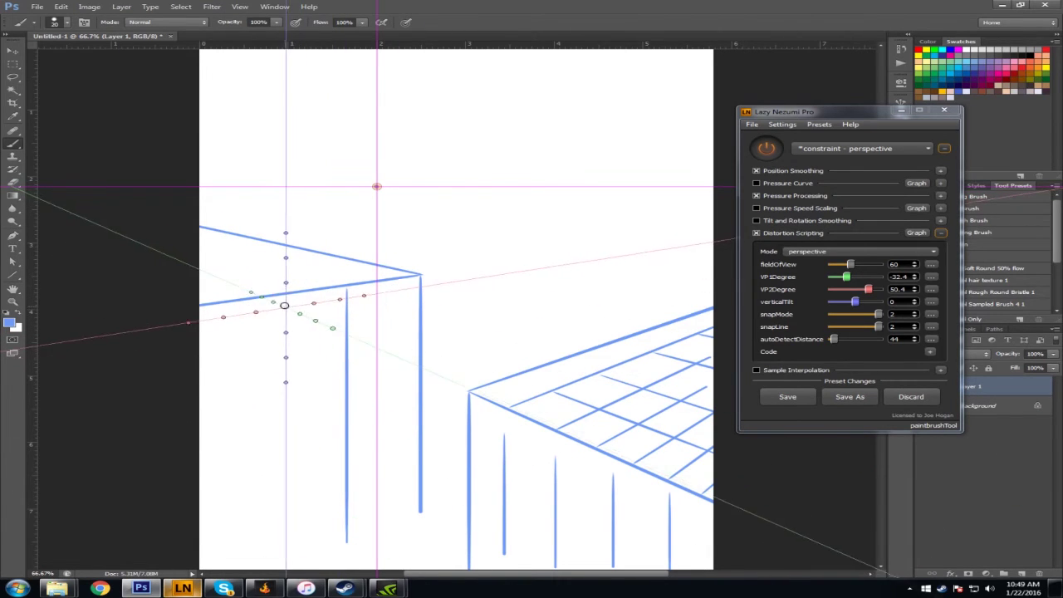
left_click_drag(281, 311, 281, 553)
left_click_drag(213, 321, 213, 560)
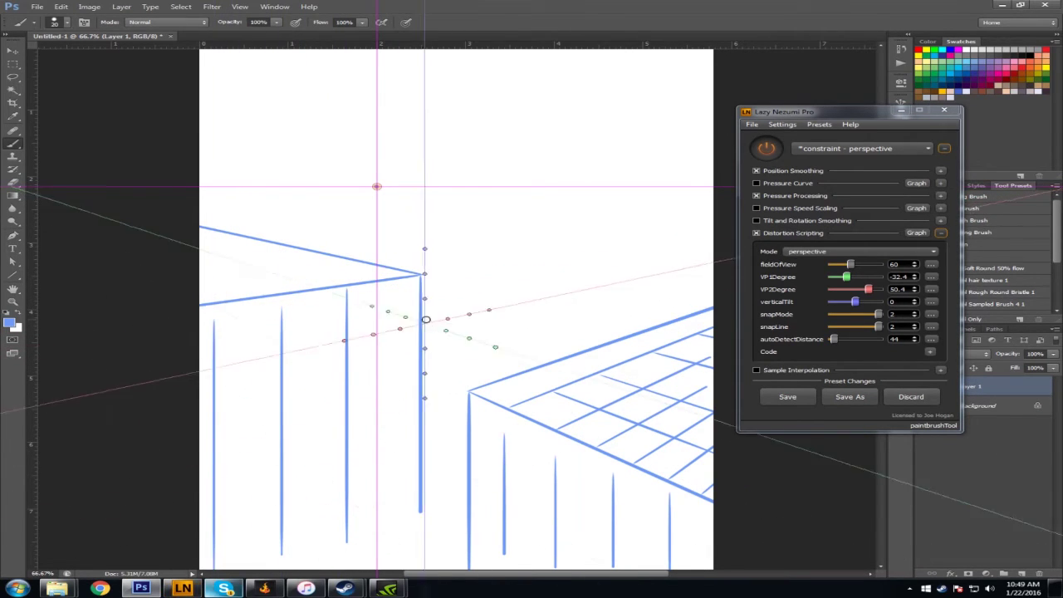
left_click_drag(196, 392, 395, 347)
left_click_drag(195, 408, 428, 350)
left_click_drag(196, 491, 360, 436)
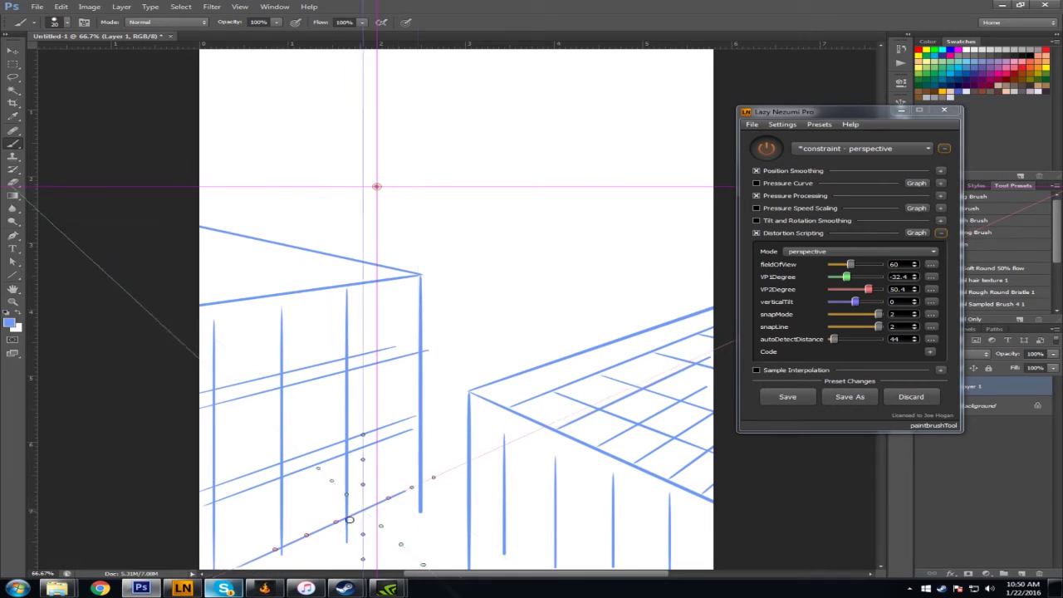
Step: Draw crossing grid lines over the left box's top face along the perspective guides
mouse_move(196, 241)
left_mouse_down()
mouse_move(278, 266)
mouse_move(188, 243)
mouse_move(300, 281)
left_mouse_up()
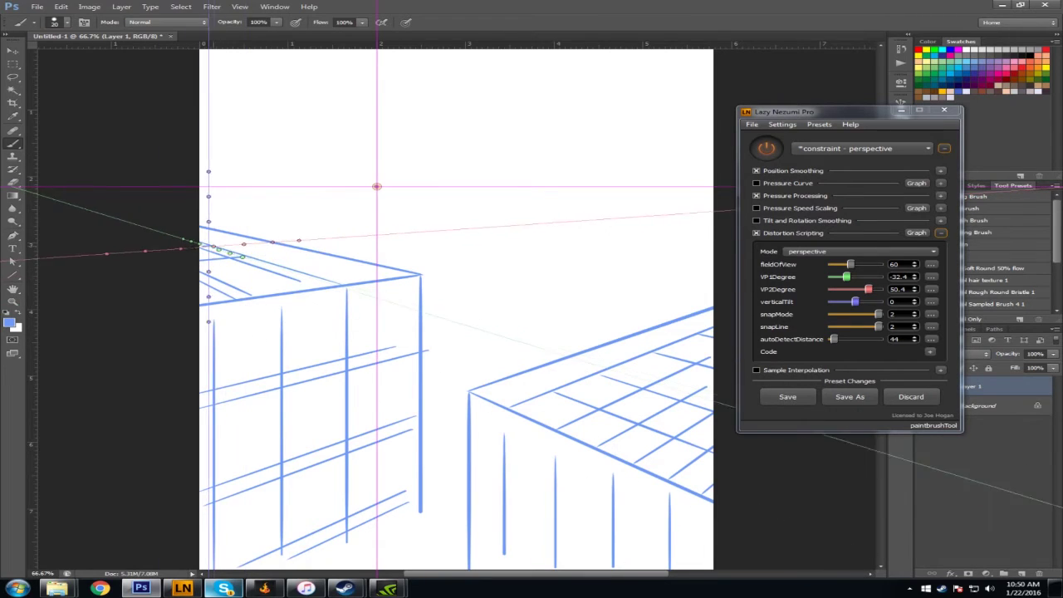
left_click_drag(150, 289, 292, 274)
left_click_drag(128, 296, 300, 274)
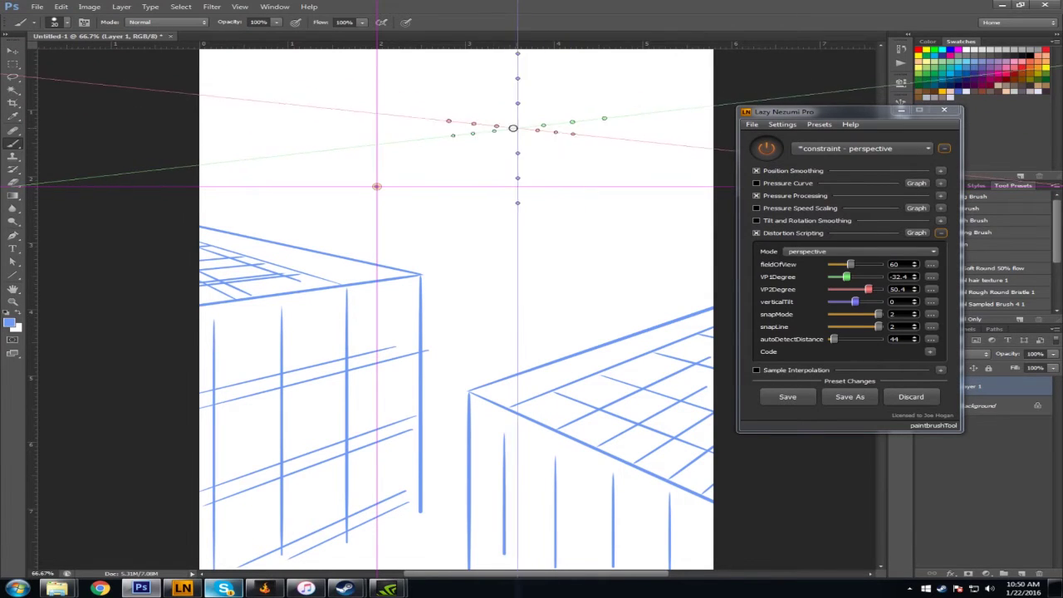
left_click_drag(199, 163, 581, 99)
key("ctrl+z")
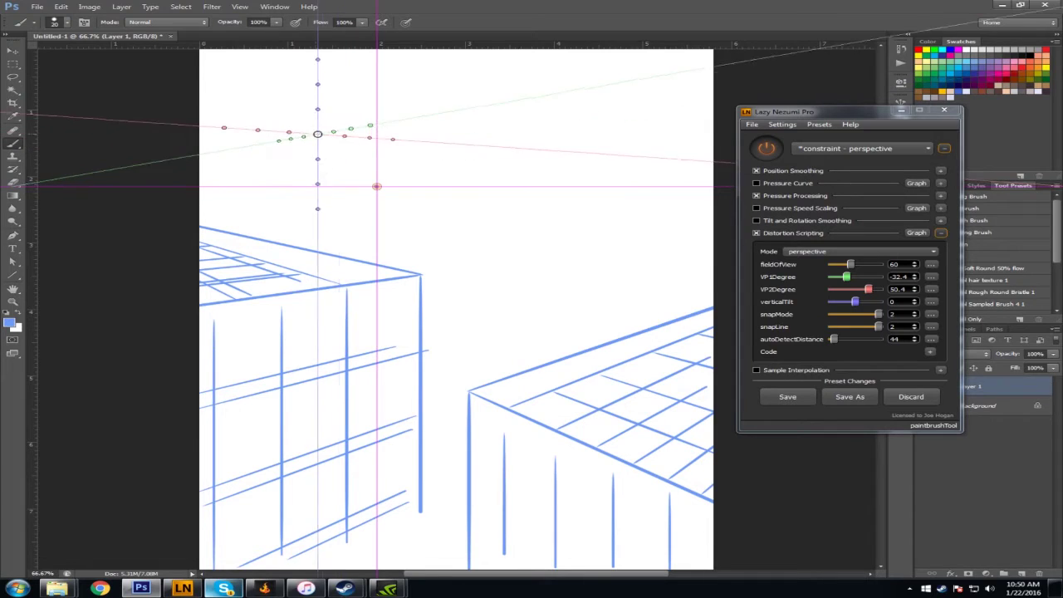
left_click_drag(317, 117, 317, 207)
key("ctrl+z")
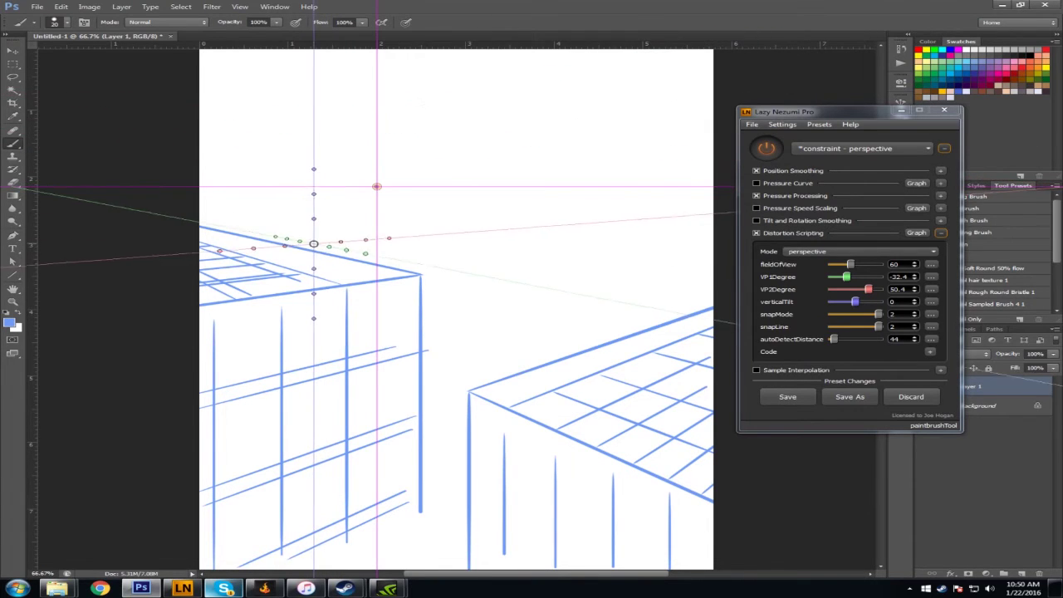
Step: Draw a tall box behind the two existing boxes, with three vertical edges and top edges receding both ways from its near corner
mouse_move(310, 244)
left_mouse_down()
mouse_move(314, 116)
mouse_move(499, 132)
left_mouse_up()
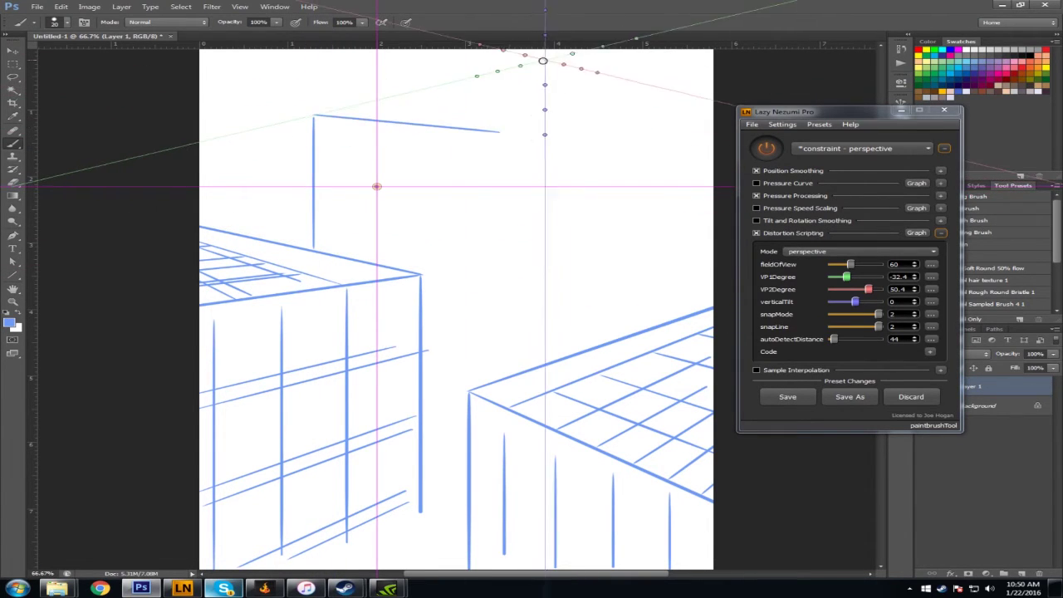
key("ctrl+z")
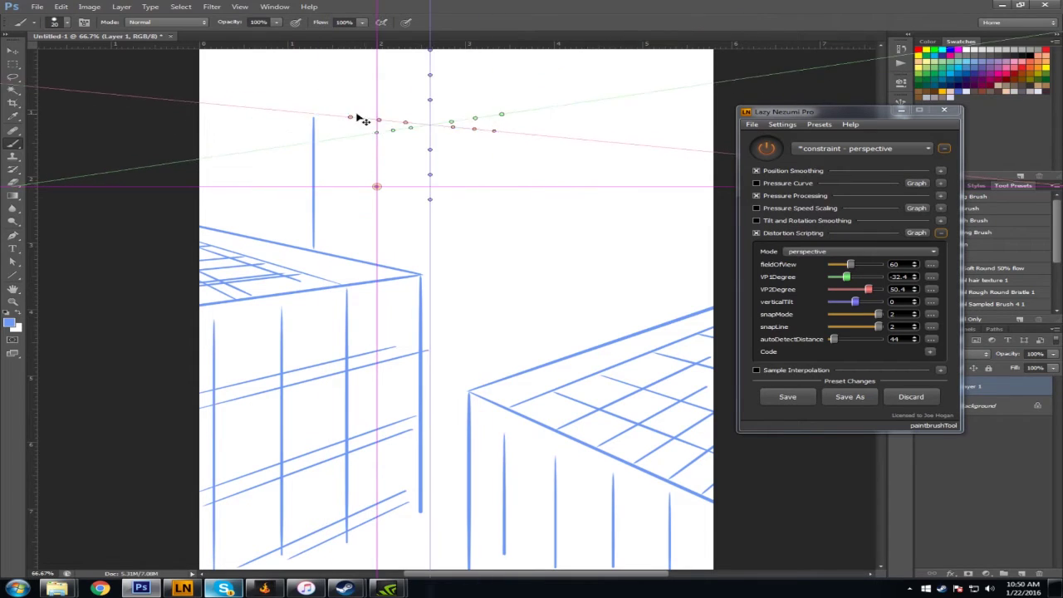
key("ctrl+z")
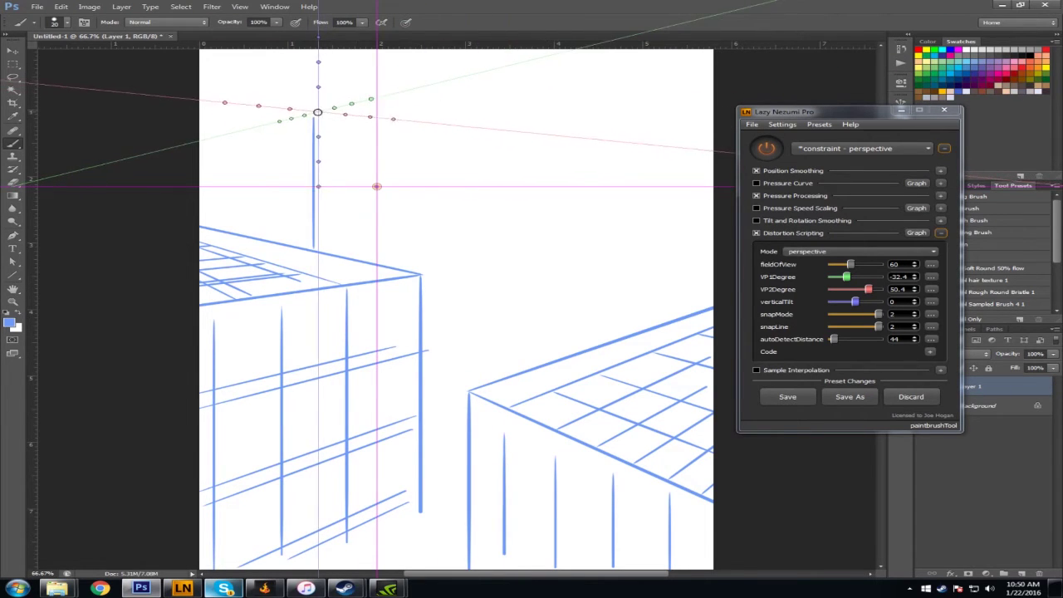
left_click_drag(503, 345, 504, 387)
mouse_move(706, 131)
left_mouse_down()
mouse_move(682, 107)
mouse_move(681, 318)
left_mouse_up()
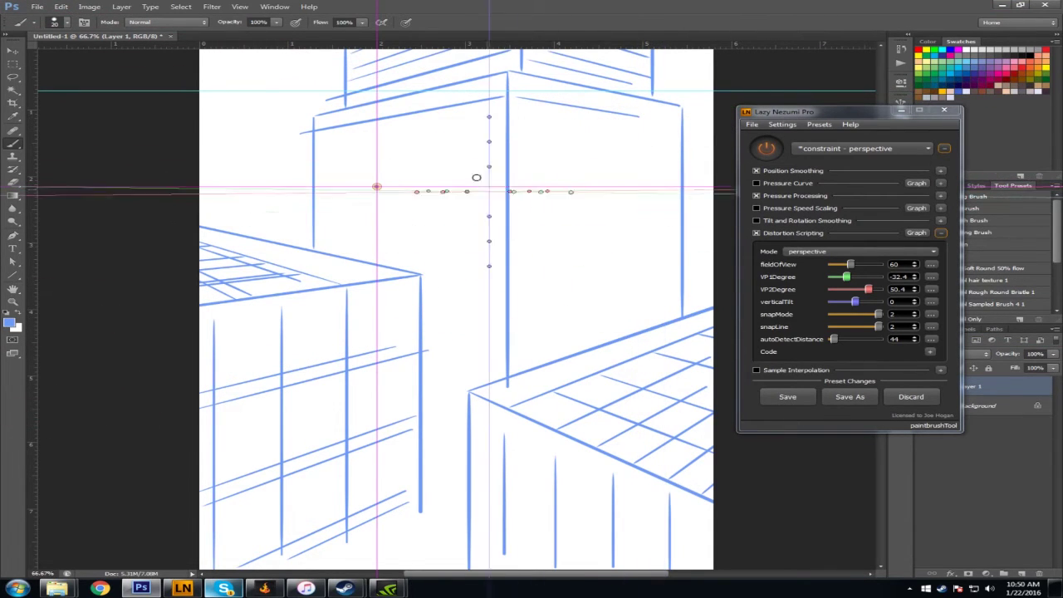
Step: Add receding horizontal lines below the tall box's left top edge and draw the vertical corner edge of a small background box beside it
mouse_move(321, 156)
left_mouse_down()
mouse_move(522, 126)
mouse_move(330, 169)
mouse_move(476, 173)
left_mouse_up()
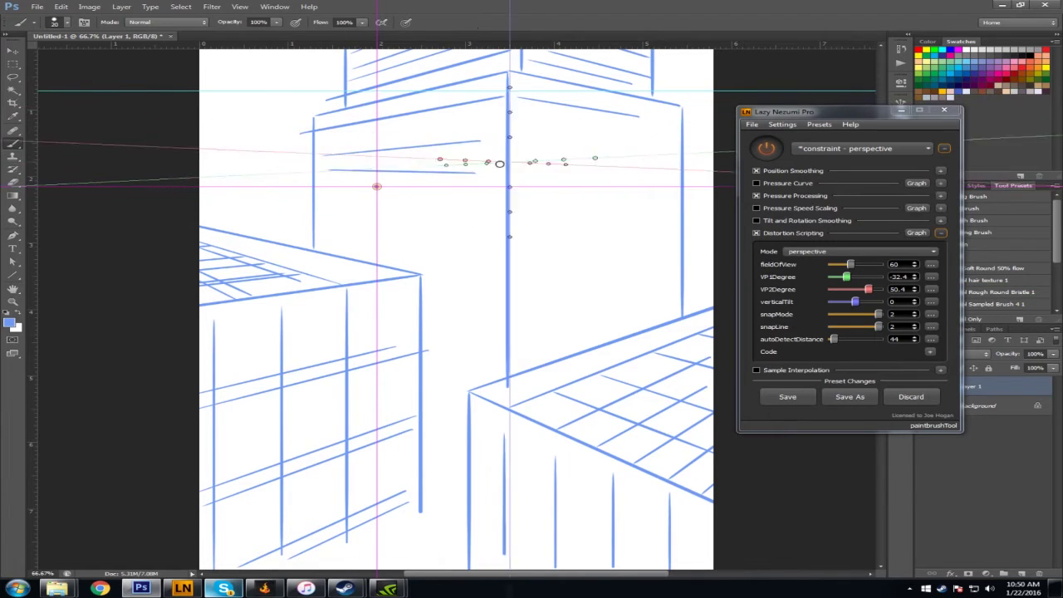
left_click_drag(327, 207, 464, 216)
mouse_move(336, 227)
left_mouse_down()
mouse_move(461, 238)
mouse_move(457, 255)
left_mouse_up()
mouse_move(426, 290)
left_mouse_down()
mouse_move(464, 300)
mouse_move(463, 311)
left_mouse_up()
left_click_drag(435, 350, 467, 360)
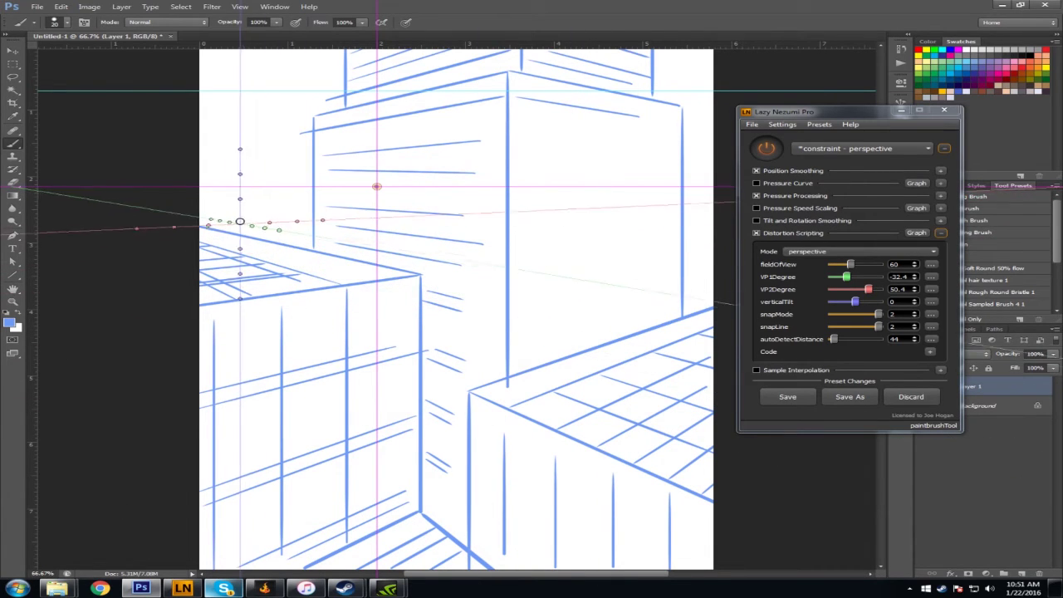
left_click_drag(271, 139, 271, 229)
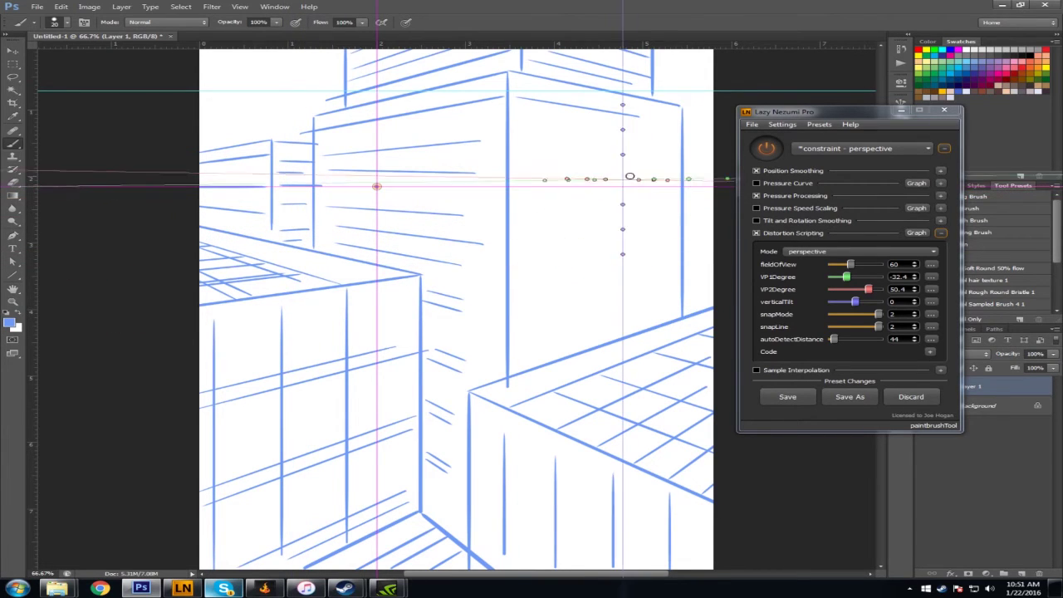
Step: Divide both faces of the tall central box with vertical lines and sketch a background building at the canvas's right border
left_click_drag(550, 89, 551, 322)
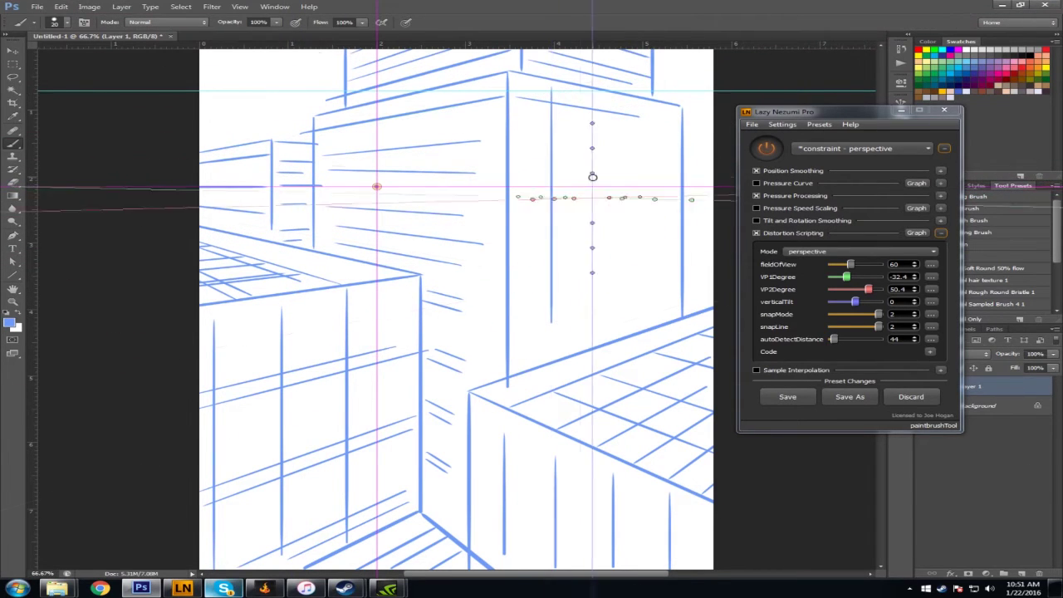
left_click_drag(591, 98, 591, 334)
left_click_drag(629, 116, 630, 305)
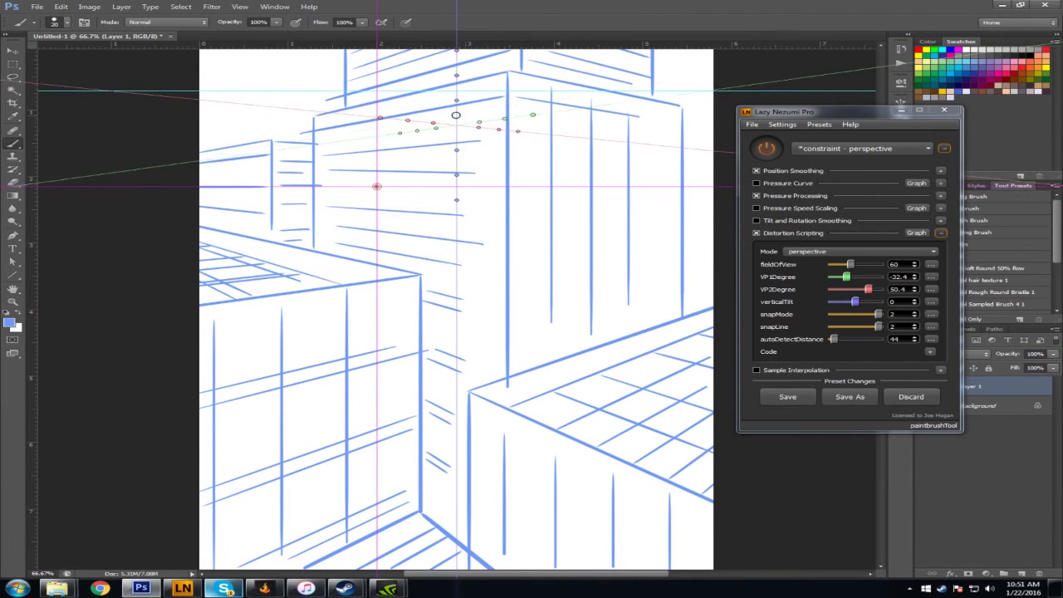
mouse_move(407, 137)
left_mouse_down()
mouse_move(407, 242)
mouse_move(381, 267)
left_mouse_up()
left_click_drag(359, 134, 359, 249)
left_click_drag(335, 137, 336, 249)
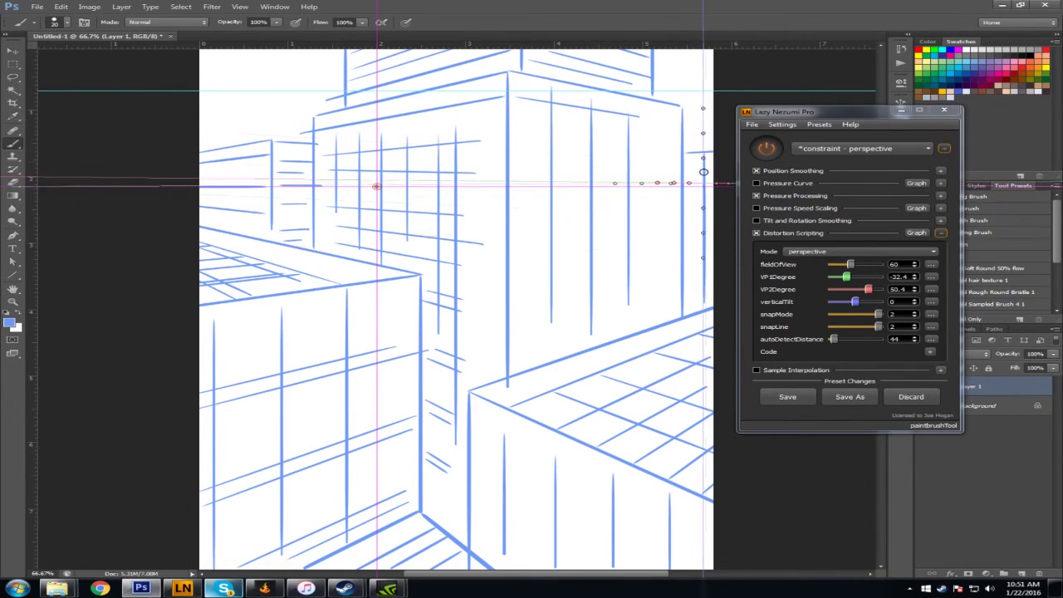
left_click_drag(694, 168, 680, 303)
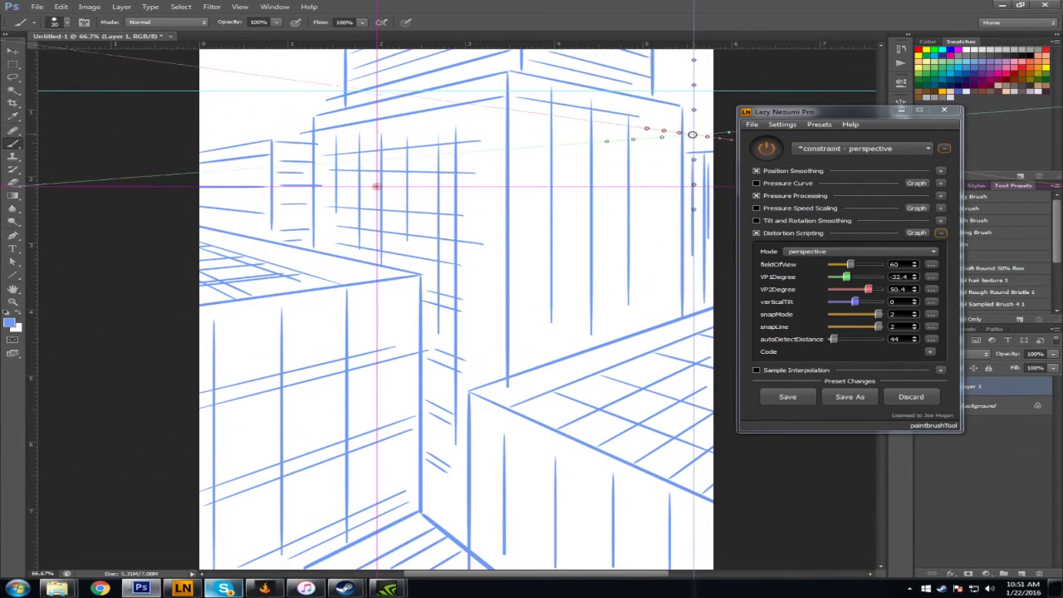
left_click_drag(688, 140, 736, 125)
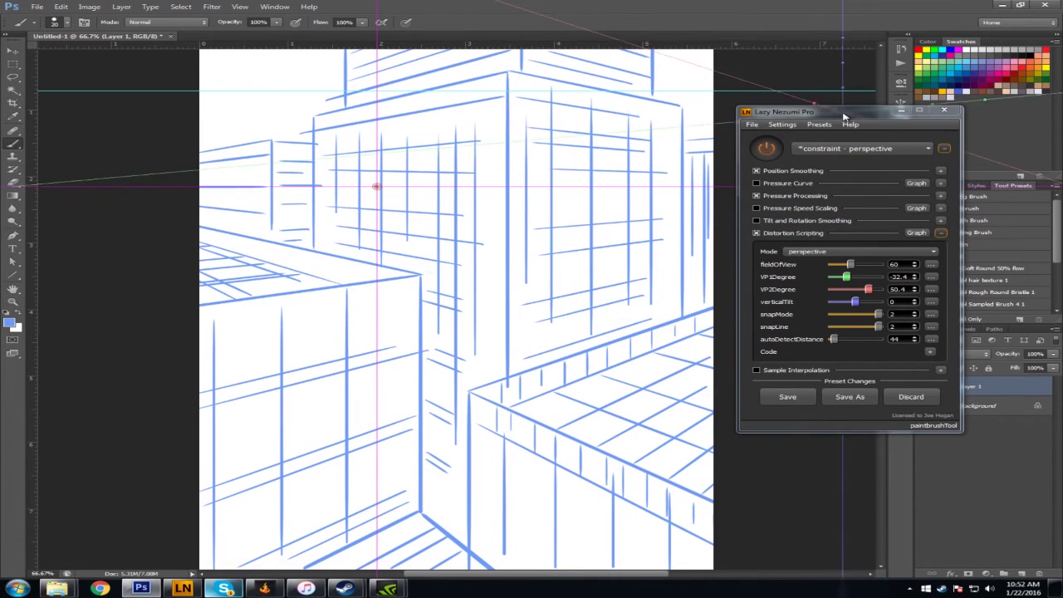
Step: Hide Layer 1 and set the perspective's verticalTilt to 8
left_click_drag(843, 116, 777, 125)
left_click(924, 386)
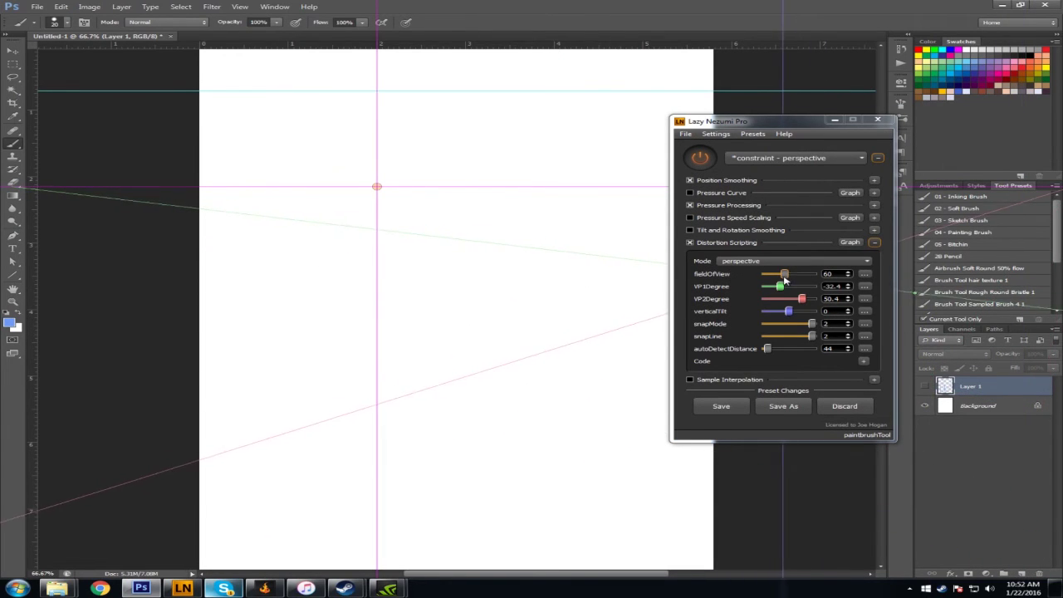
left_click_drag(791, 312, 794, 314)
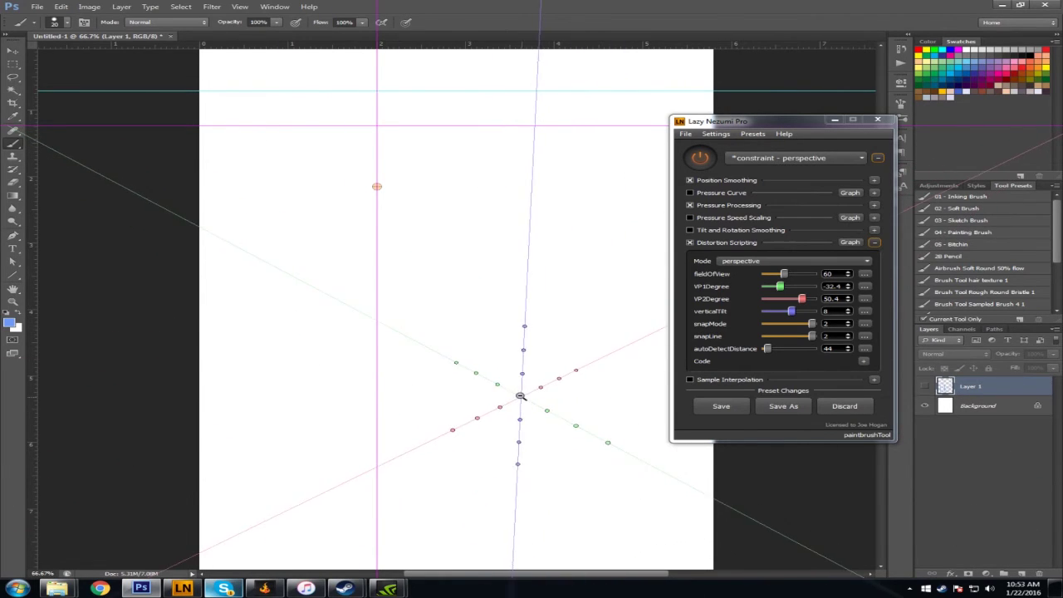
Step: Add a new layer and draw six full-height lines across the canvas, following the tilted vertical guides
key("ctrl+minus")
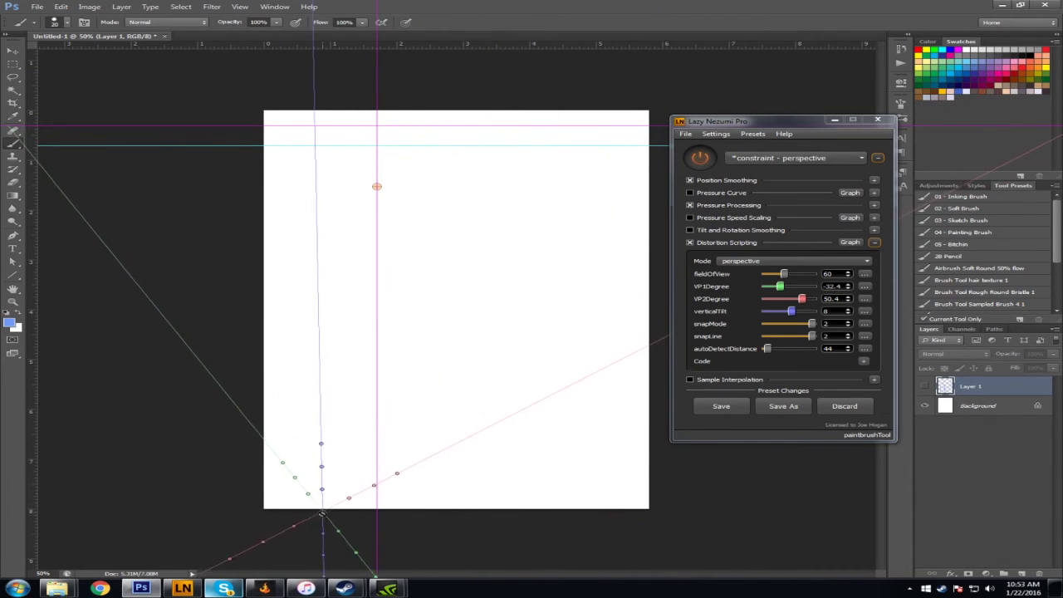
left_click(1022, 574)
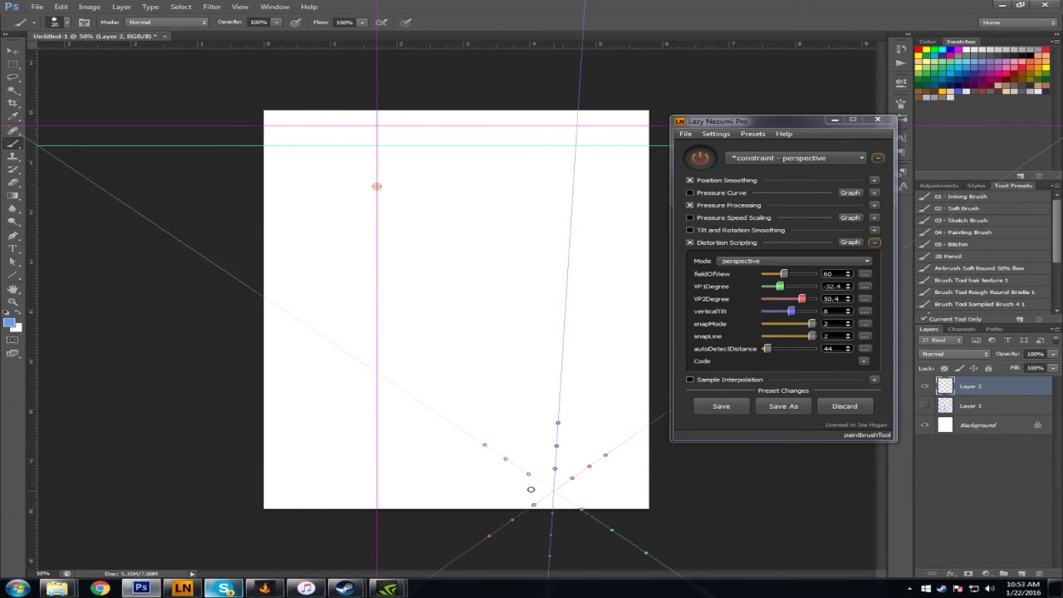
left_click_drag(297, 498, 308, 171)
left_click_drag(356, 481, 357, 187)
left_click_drag(416, 502, 421, 116)
left_click_drag(470, 503, 481, 116)
left_click_drag(567, 338, 563, 112)
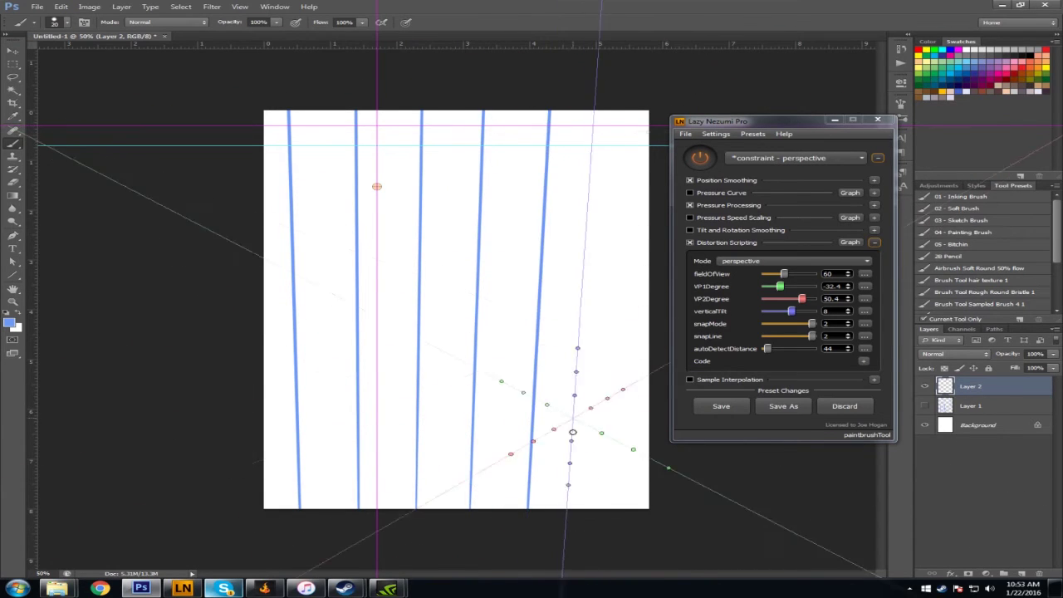
left_click_drag(598, 520, 648, 125)
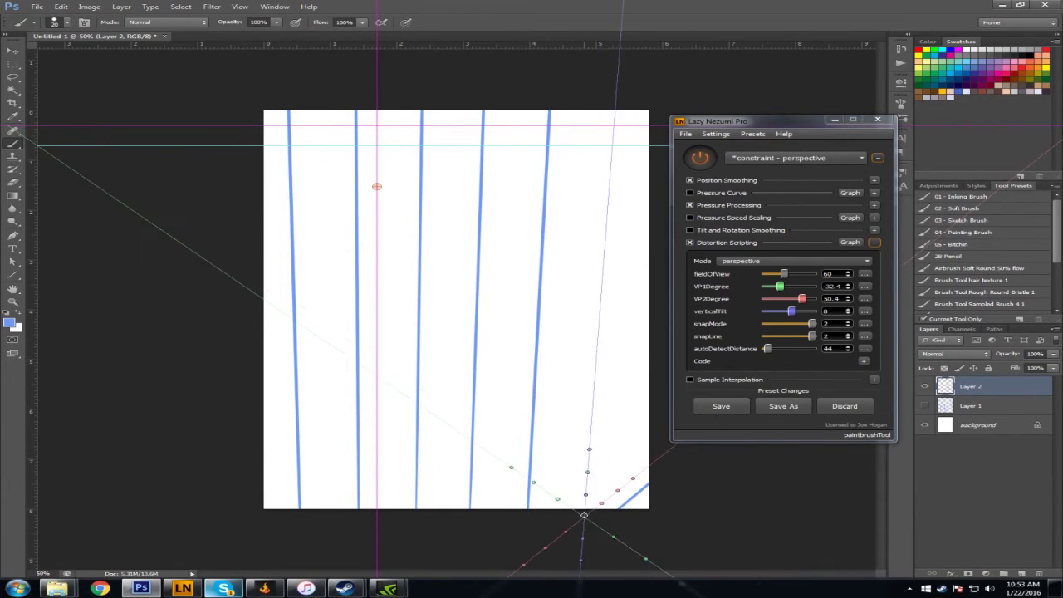
left_click_drag(586, 516, 614, 101)
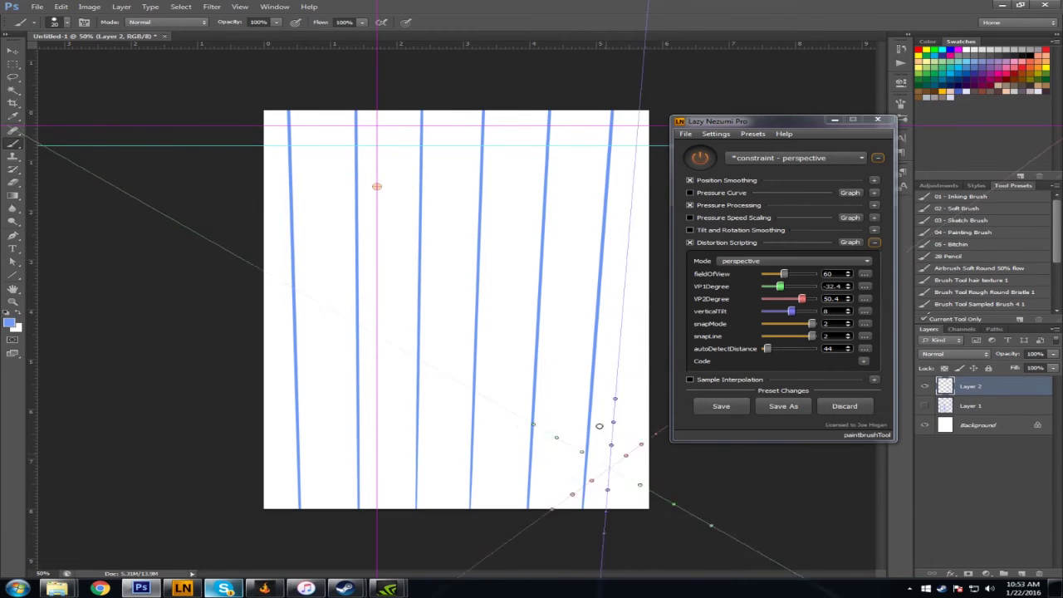
Step: Draw evenly spaced horizontal lines receding from the fourth upright to the canvas's right border, forming the corner's right wall
left_click_drag(475, 285, 631, 249)
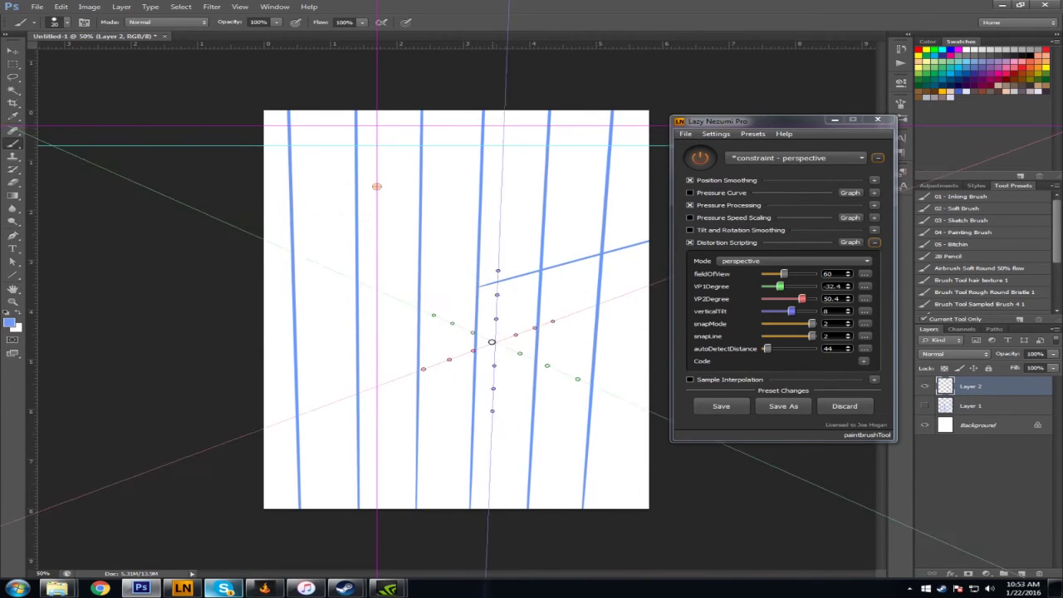
left_click_drag(479, 345, 654, 281)
left_click_drag(475, 405, 655, 315)
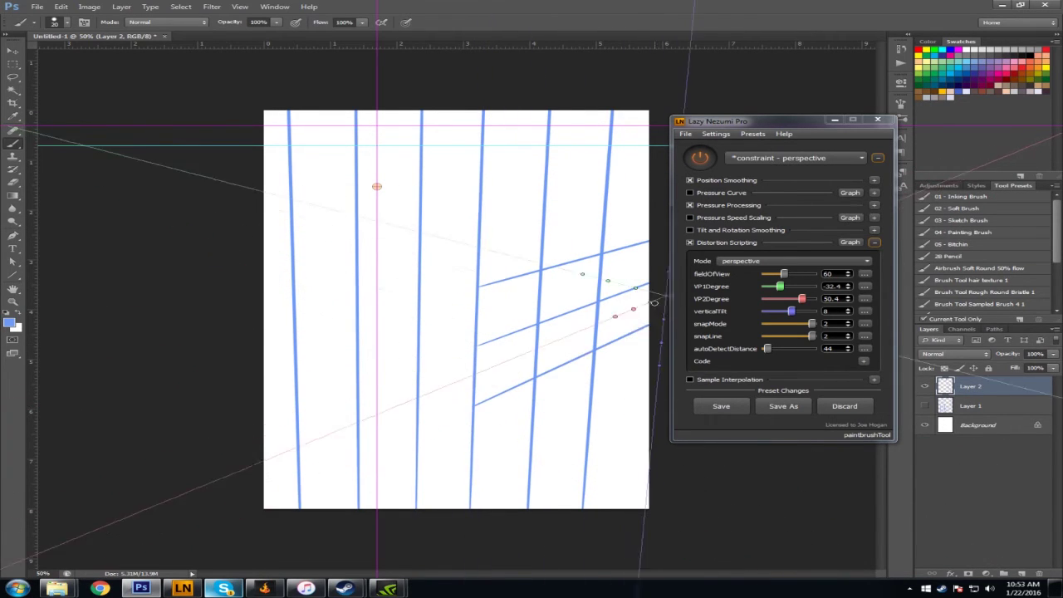
left_click_drag(475, 466, 689, 347)
left_click_drag(483, 520, 664, 402)
left_click_drag(573, 516, 664, 446)
left_click_drag(483, 230, 669, 176)
mouse_move(485, 176)
left_mouse_down()
mouse_move(667, 141)
mouse_move(483, 133)
left_mouse_up()
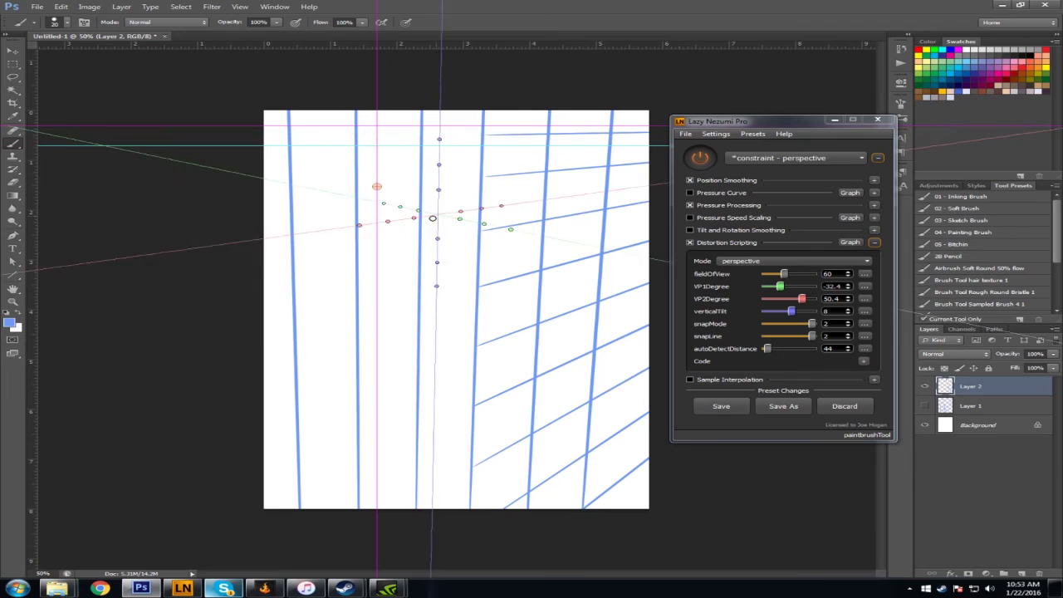
Step: Draw matching horizontal lines from the fourth upright receding to the canvas's left border, completing the left wall's grid
left_click_drag(480, 229, 249, 178)
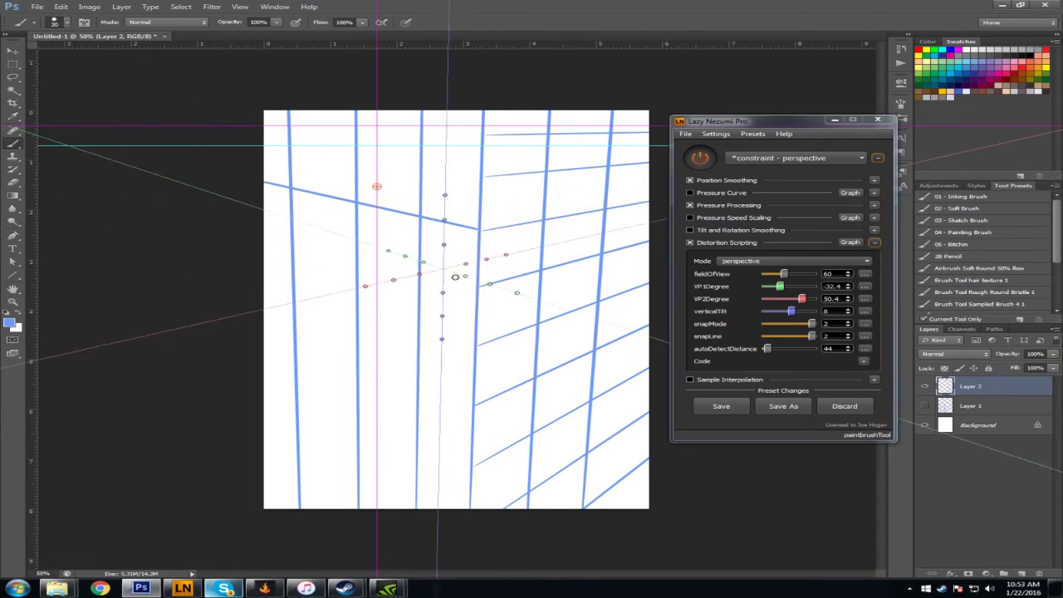
left_click_drag(477, 287, 206, 196)
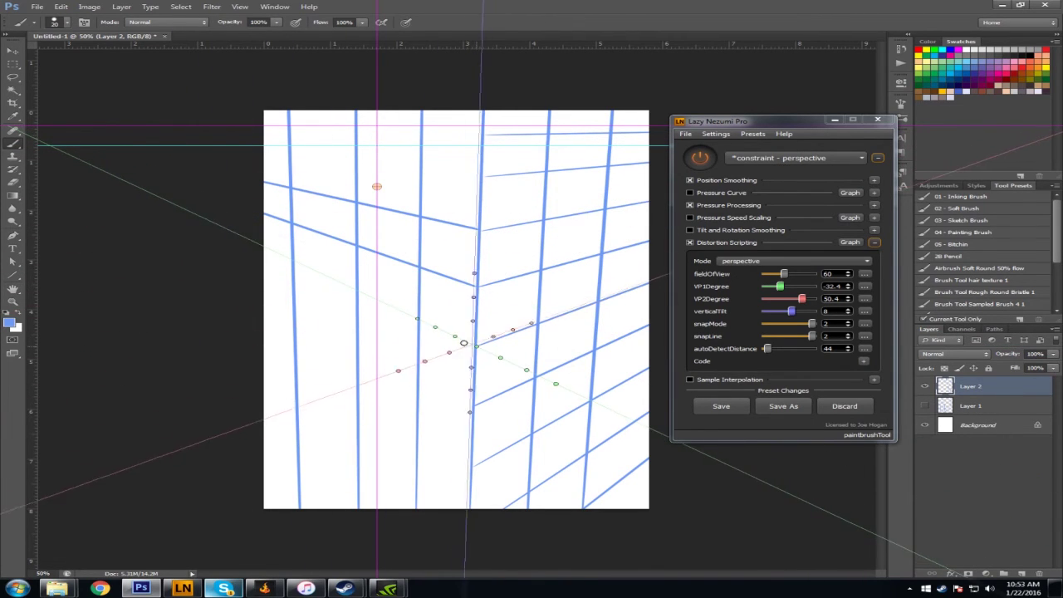
left_click_drag(477, 344, 249, 240)
left_click_drag(474, 404, 247, 269)
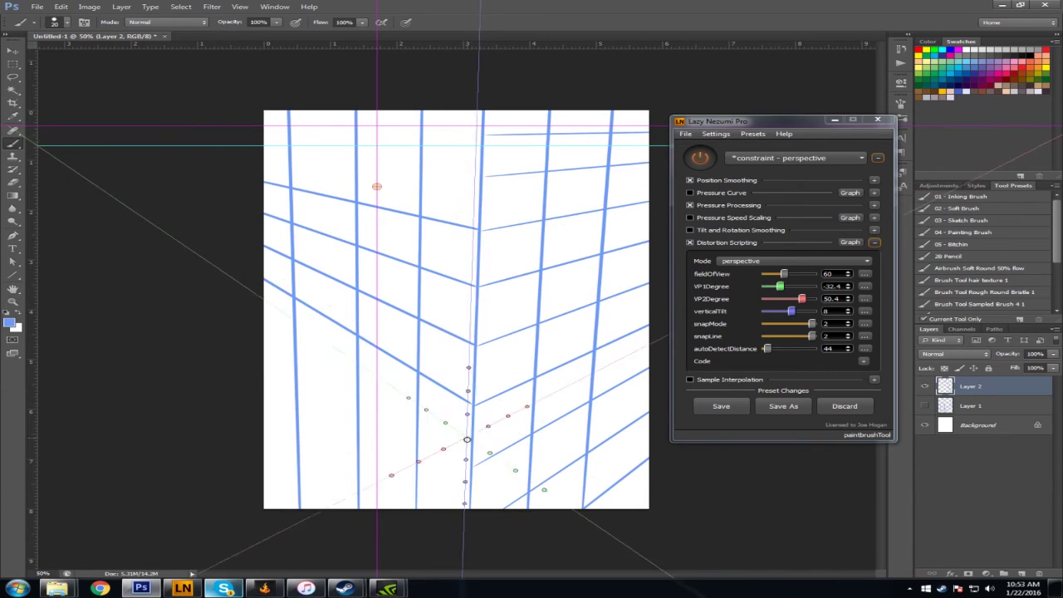
left_click_drag(470, 466, 208, 302)
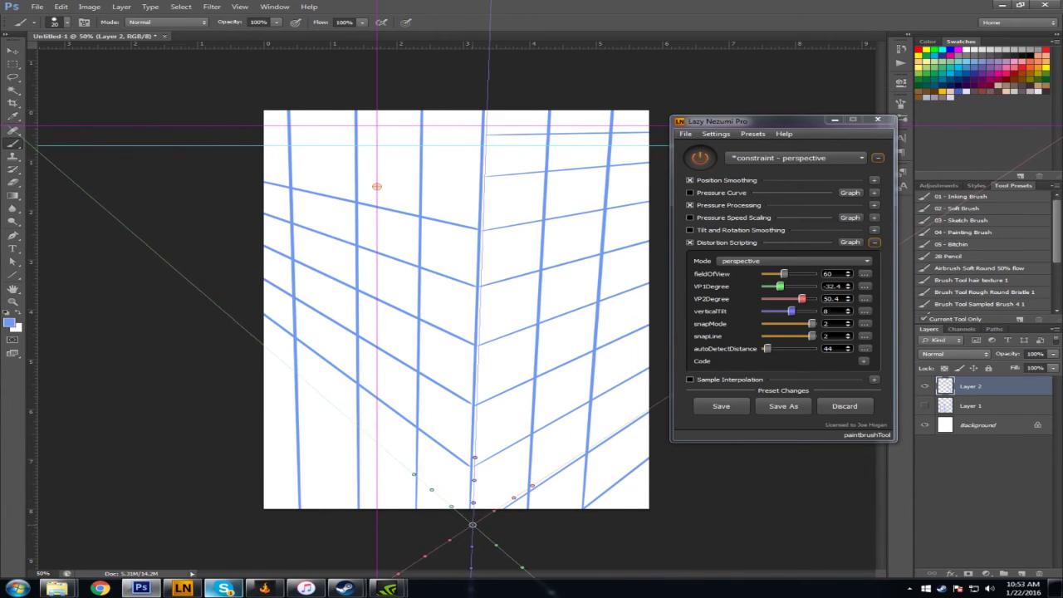
left_click_drag(469, 532, 184, 290)
left_click_drag(408, 535, 185, 328)
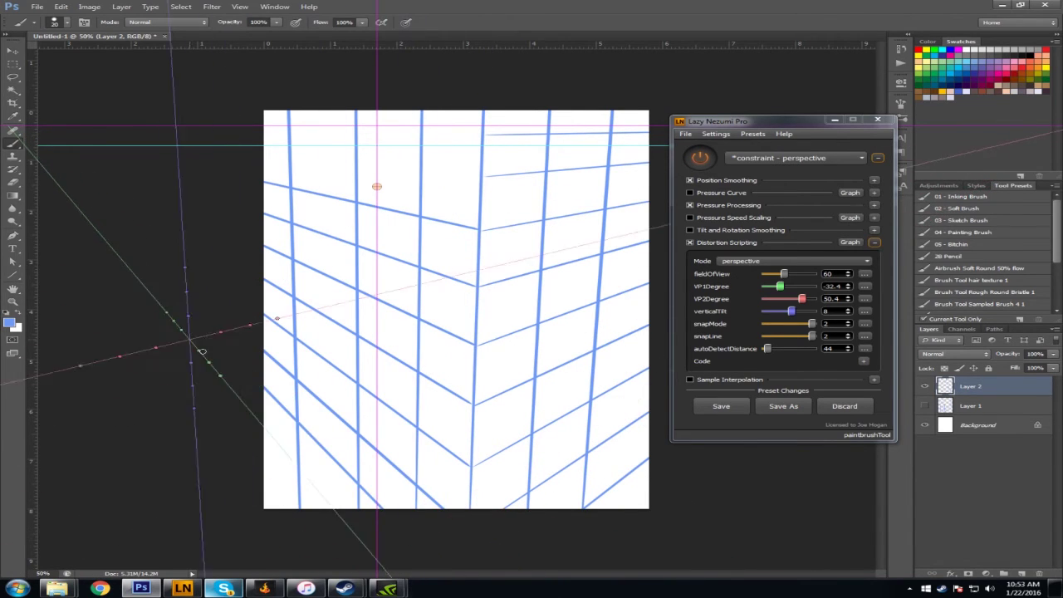
Step: Toggle all Lazy Nezumi processing off and back on, and hide Layer 2
left_click(700, 159)
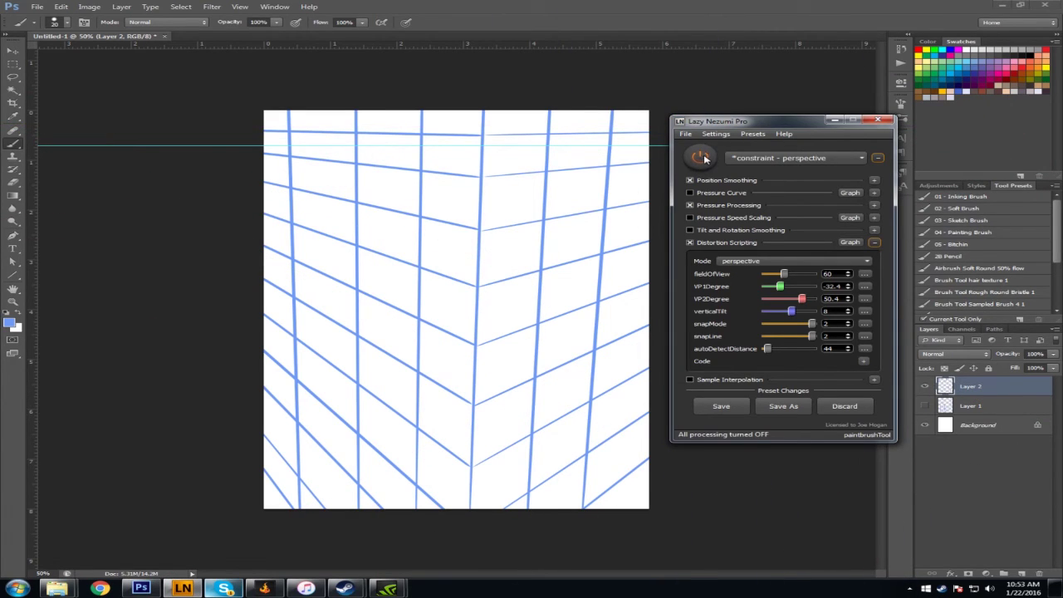
left_click(700, 159)
left_click(701, 159)
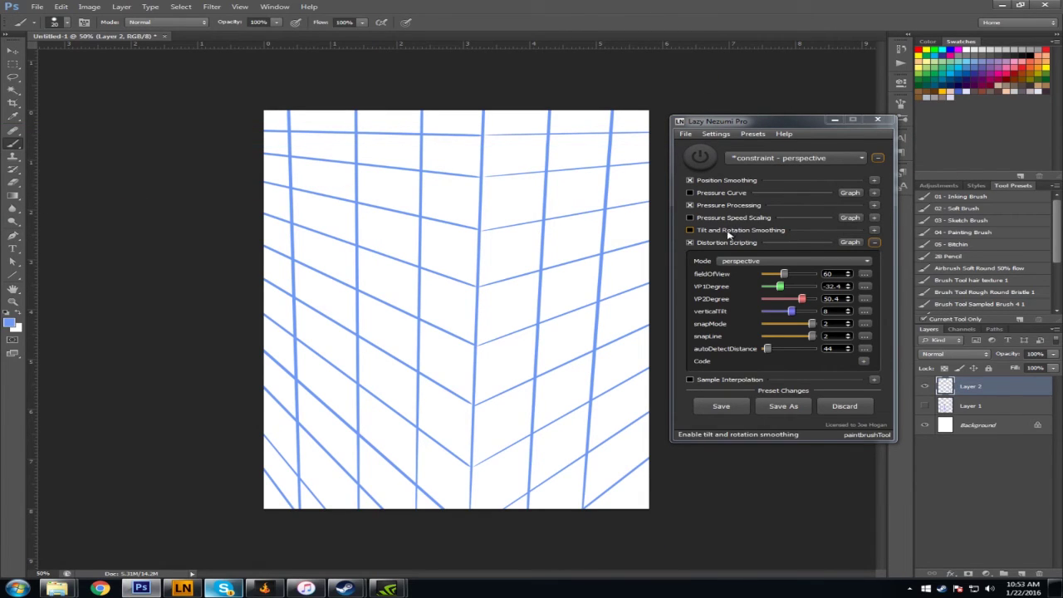
left_click(701, 159)
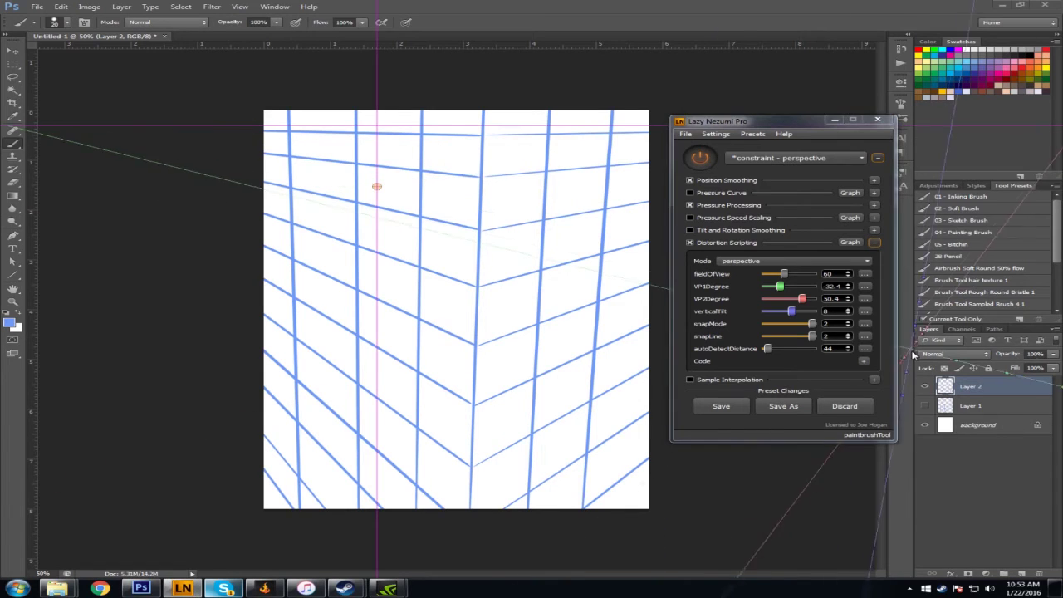
left_click(925, 386)
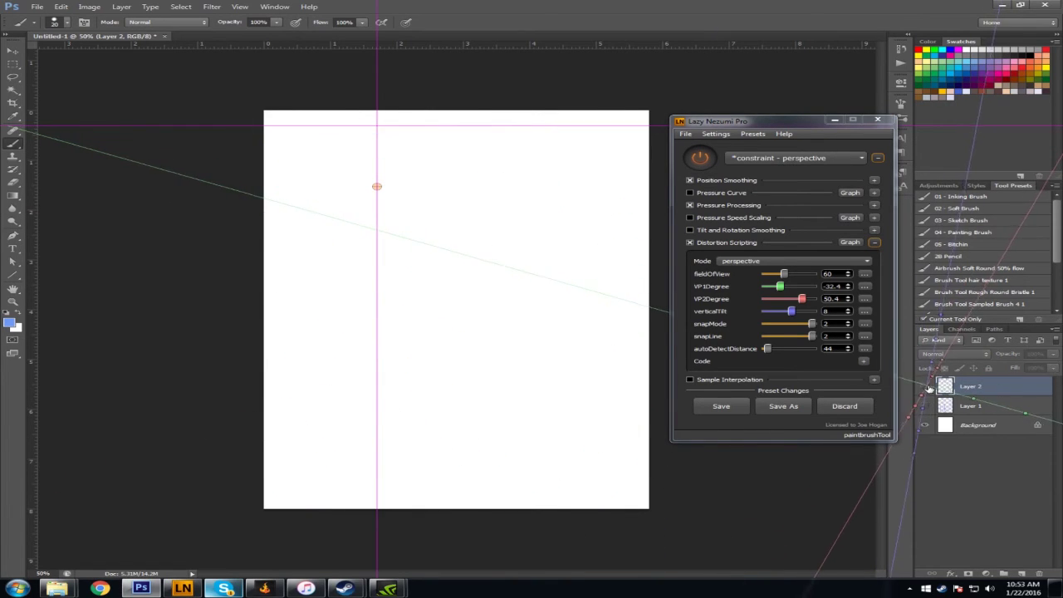
Step: Switch Lazy Nezumi to the constraint - isometric preset and add a new layer above the hidden layers
left_click(818, 166)
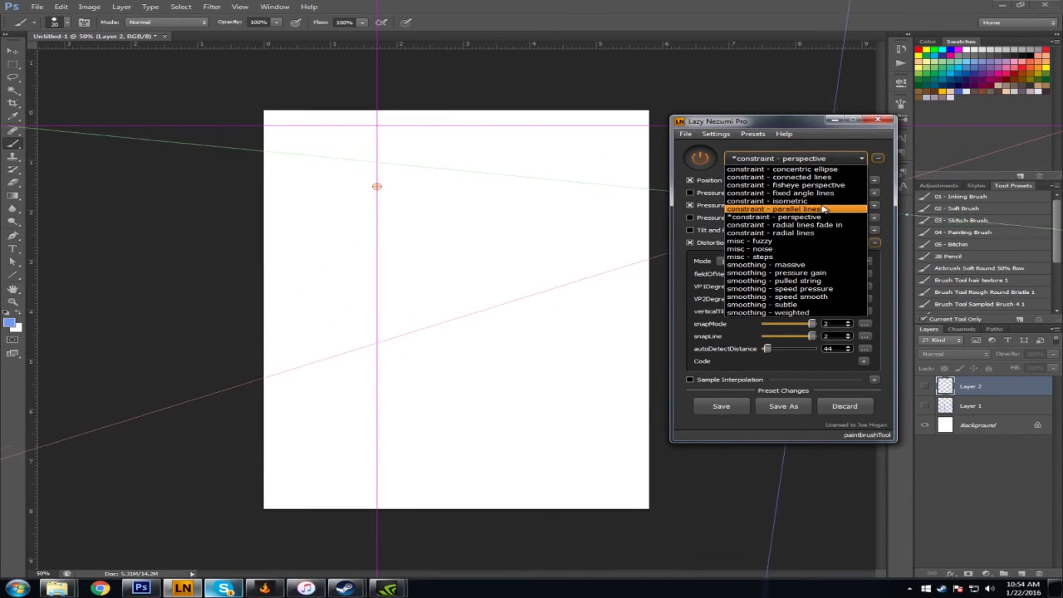
left_click(820, 200)
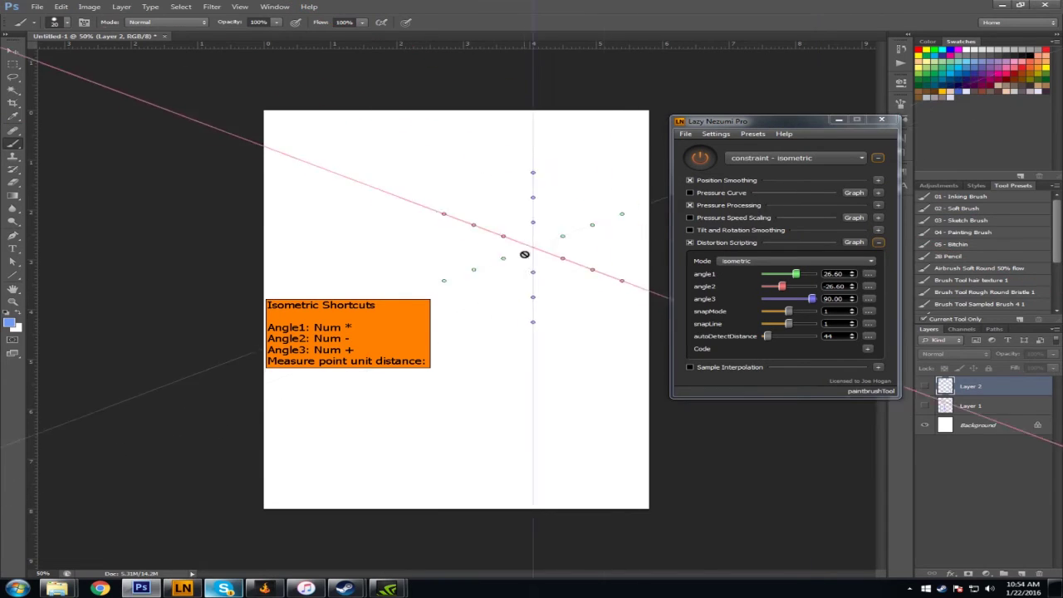
left_click_drag(748, 121, 747, 155)
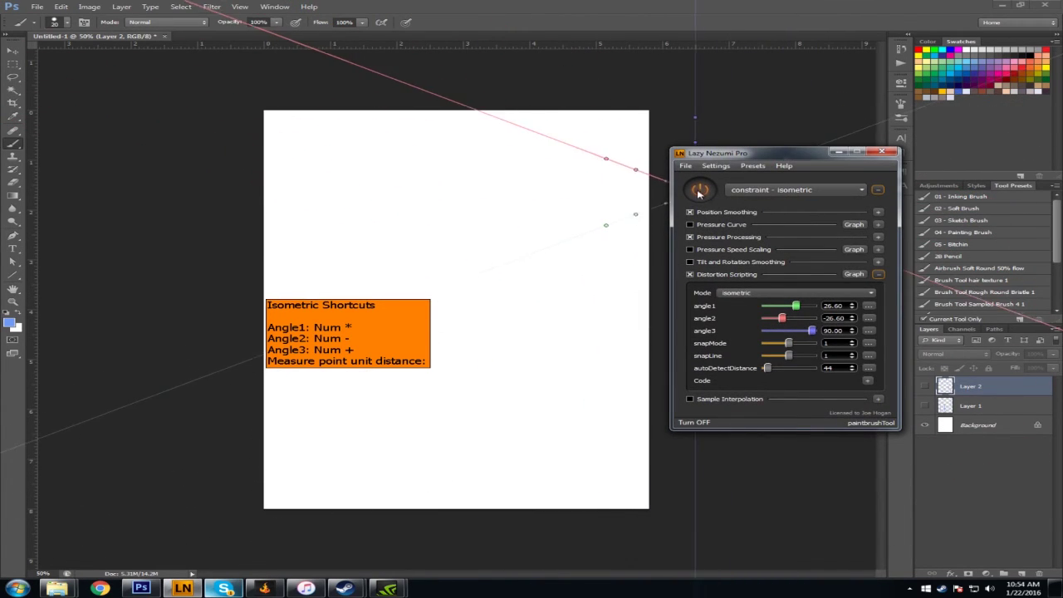
left_click(476, 269)
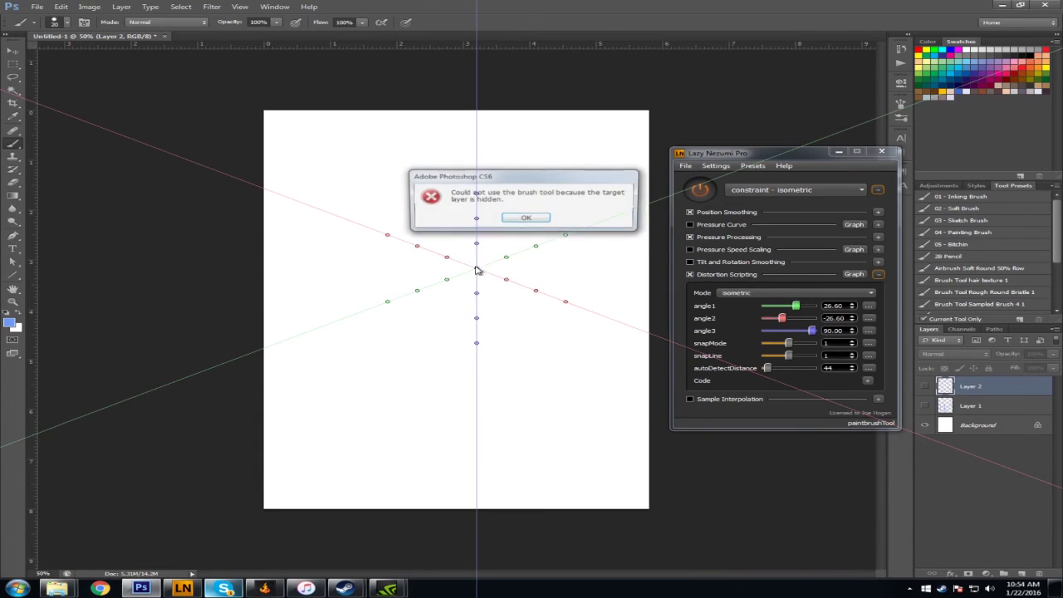
left_click(527, 217)
left_click(1020, 573)
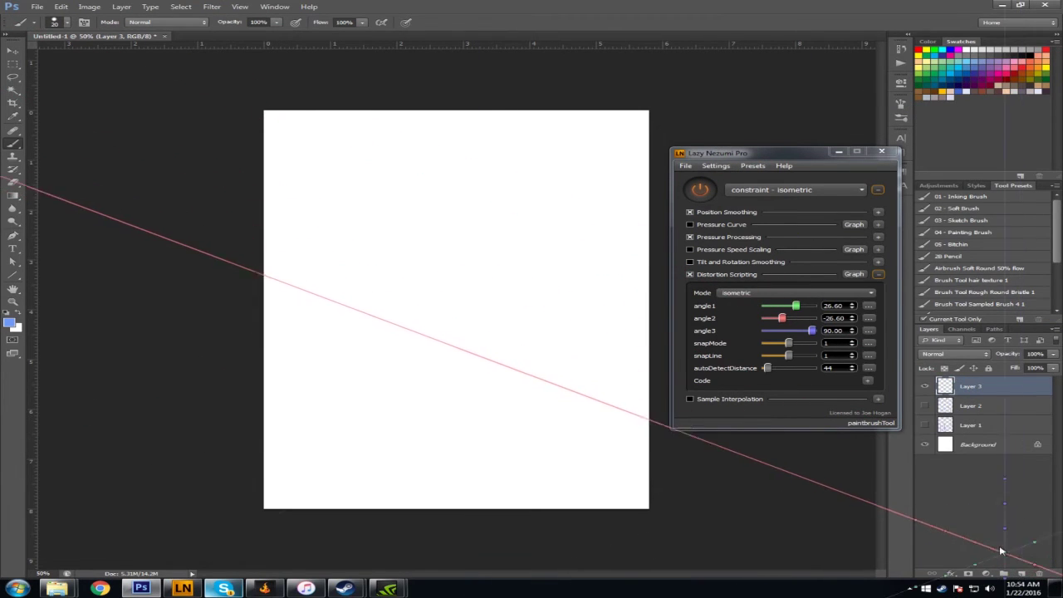
Step: Draw a series of parallel diagonal lines sloping down to the right across the whole canvas, following the -26.60 degree isometric guide
left_click_drag(438, 269, 640, 351)
left_click_drag(394, 276, 648, 369)
left_click_drag(305, 299, 647, 427)
left_click_drag(296, 345, 647, 475)
left_click_drag(264, 380, 554, 488)
left_click_drag(264, 432, 465, 507)
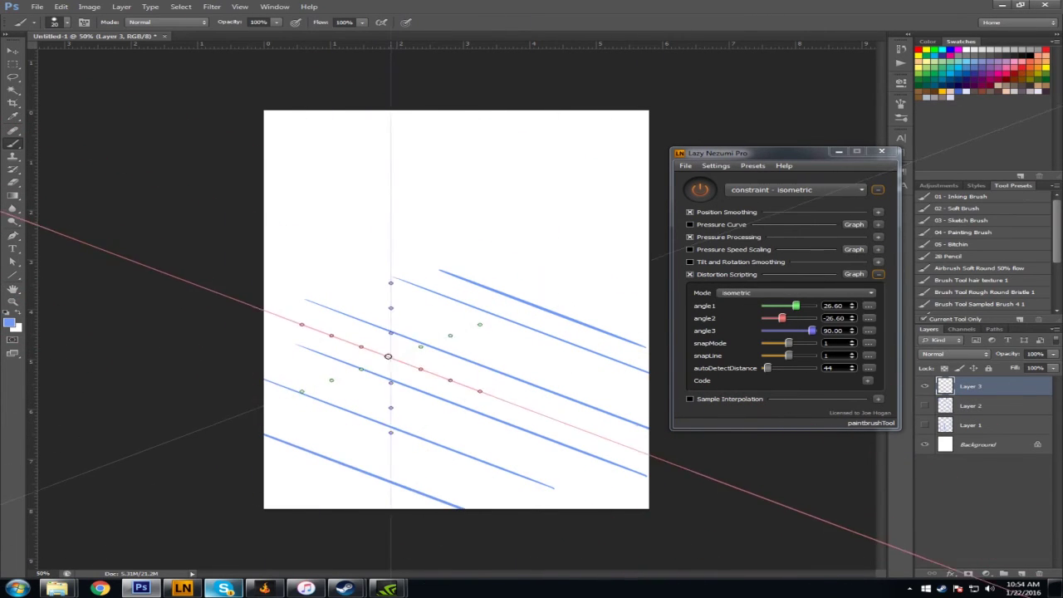
left_click_drag(330, 365, 532, 441)
left_click_drag(324, 316, 649, 437)
left_click_drag(264, 223, 648, 367)
left_click_drag(249, 145, 656, 296)
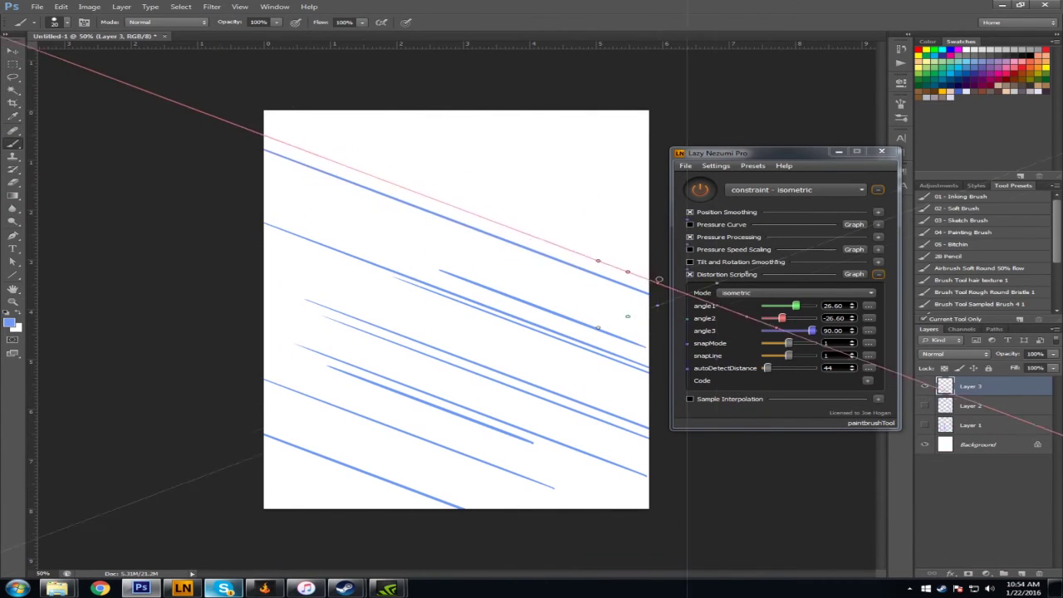
left_click_drag(314, 106, 703, 251)
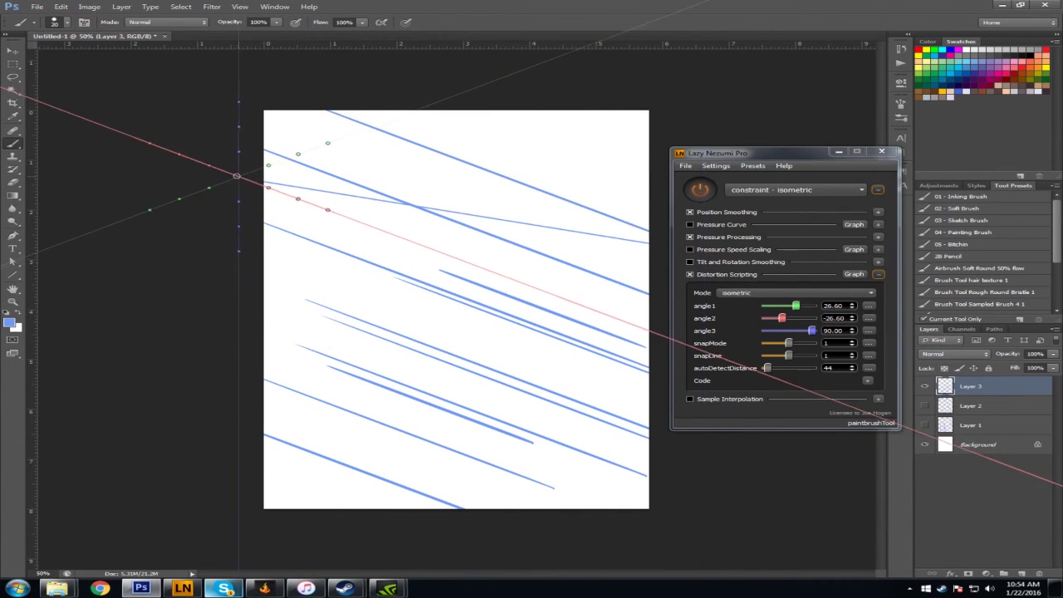
left_click_drag(253, 137, 617, 274)
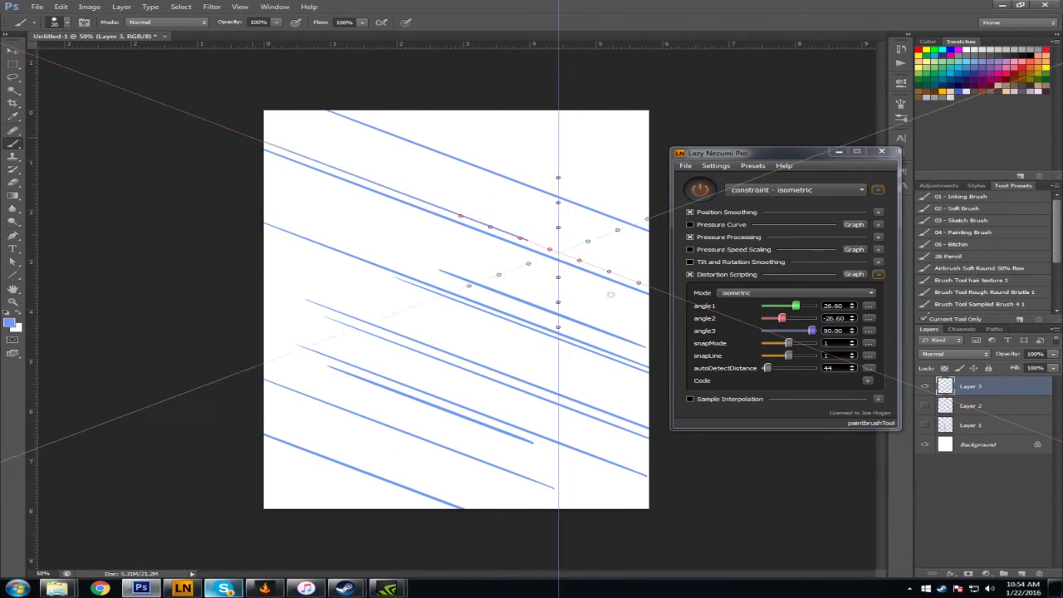
left_click_drag(249, 184, 633, 328)
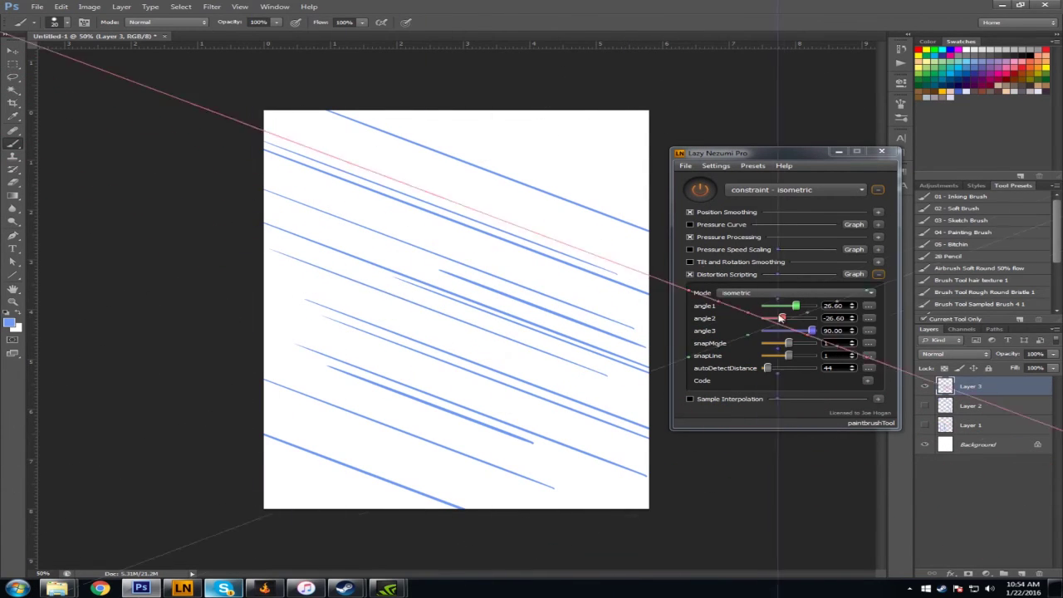
Step: Switch Lazy Nezumi to the constraint - radial lines preset and hide Layer 3
left_click(830, 189)
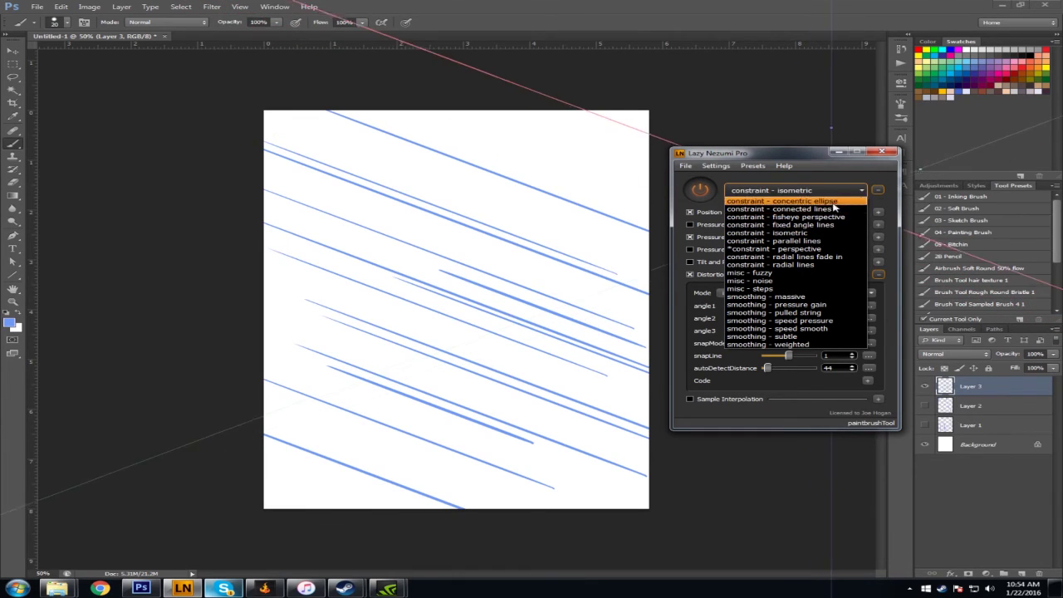
left_click(832, 264)
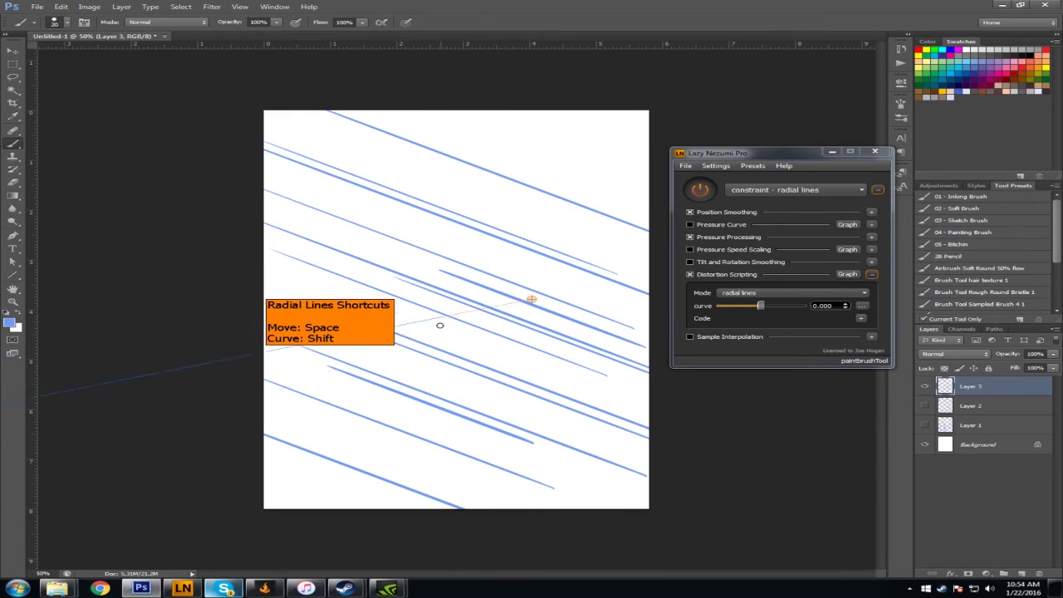
left_click(924, 387)
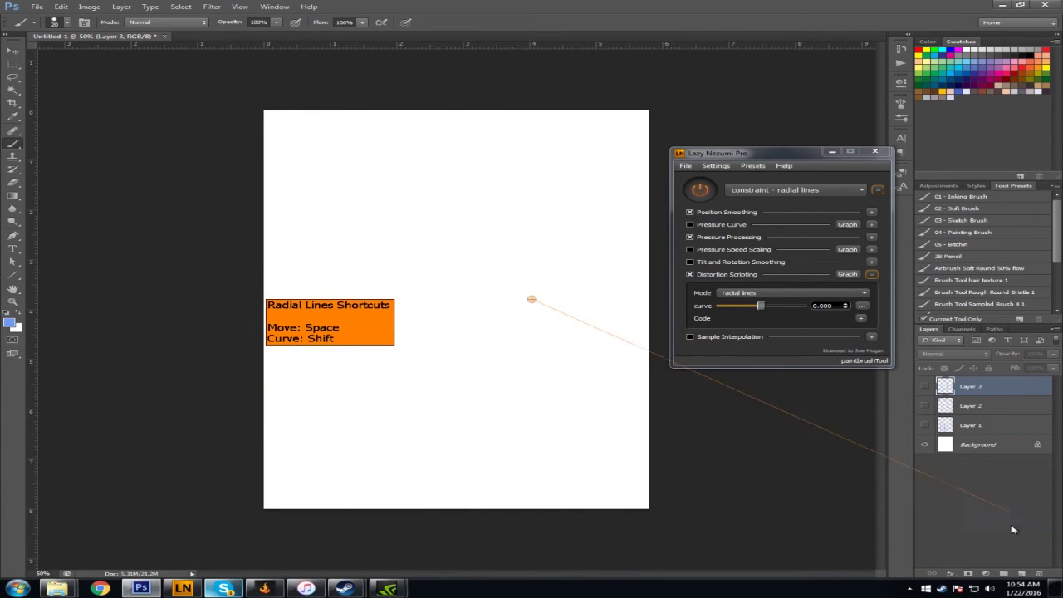
Step: Place the radial centre point slightly above the middle of the canvas and add a new layer for the radial strokes
left_click(1022, 575)
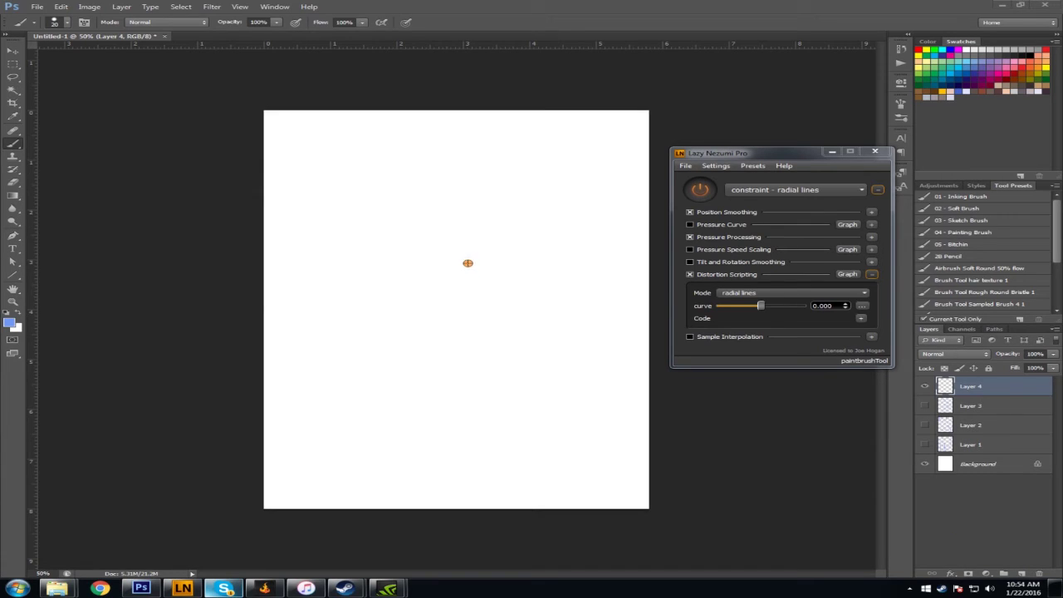
key("ctrl+z")
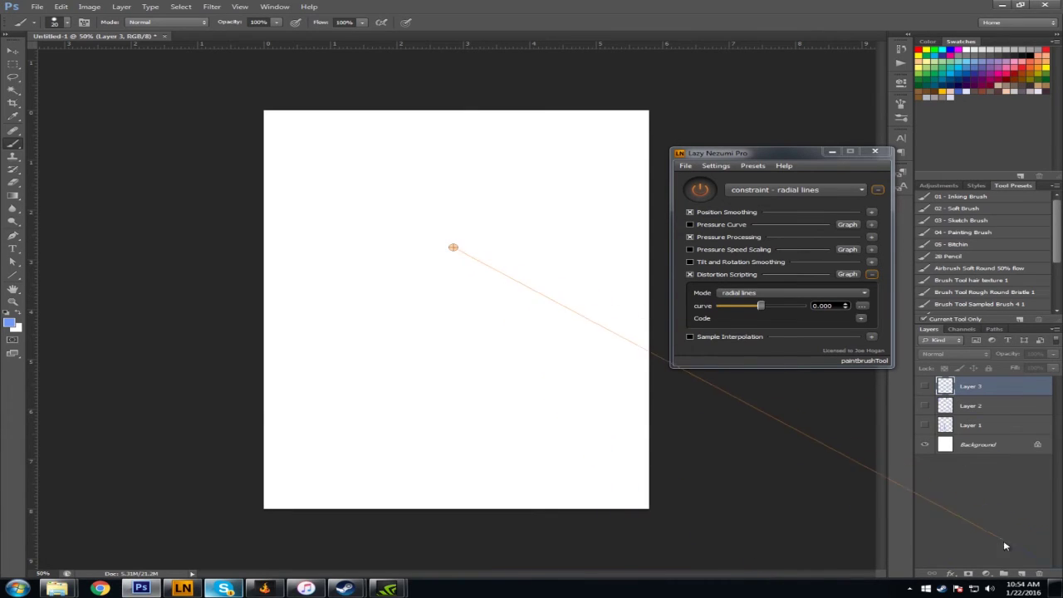
left_click(1025, 574)
Step: Draw radial lines all around the centre point out to the canvas edges, leaving the middle of the burst blank
left_click_drag(460, 254, 665, 481)
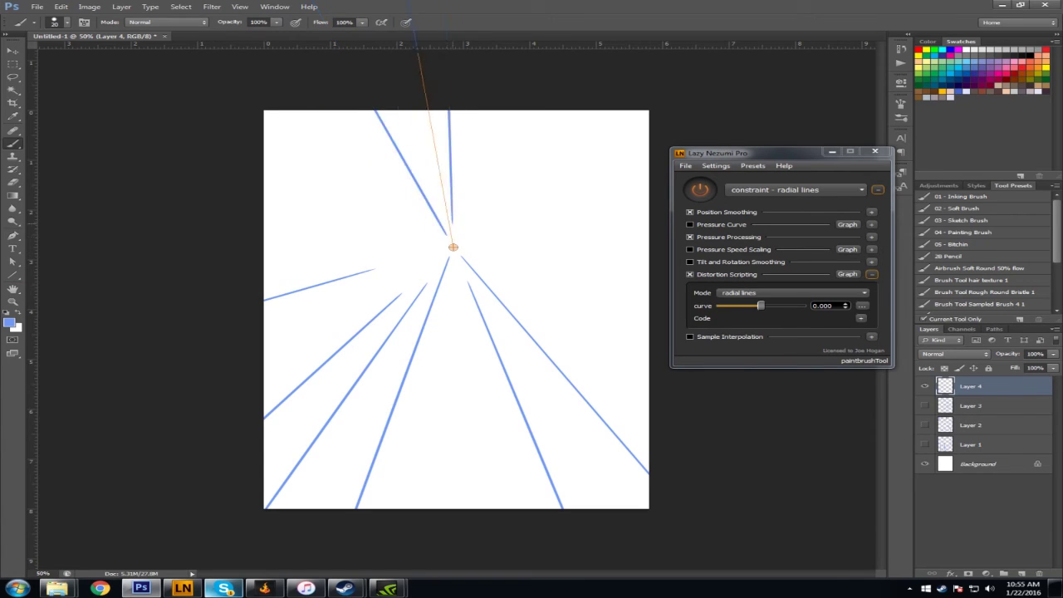
left_click_drag(477, 216, 532, 166)
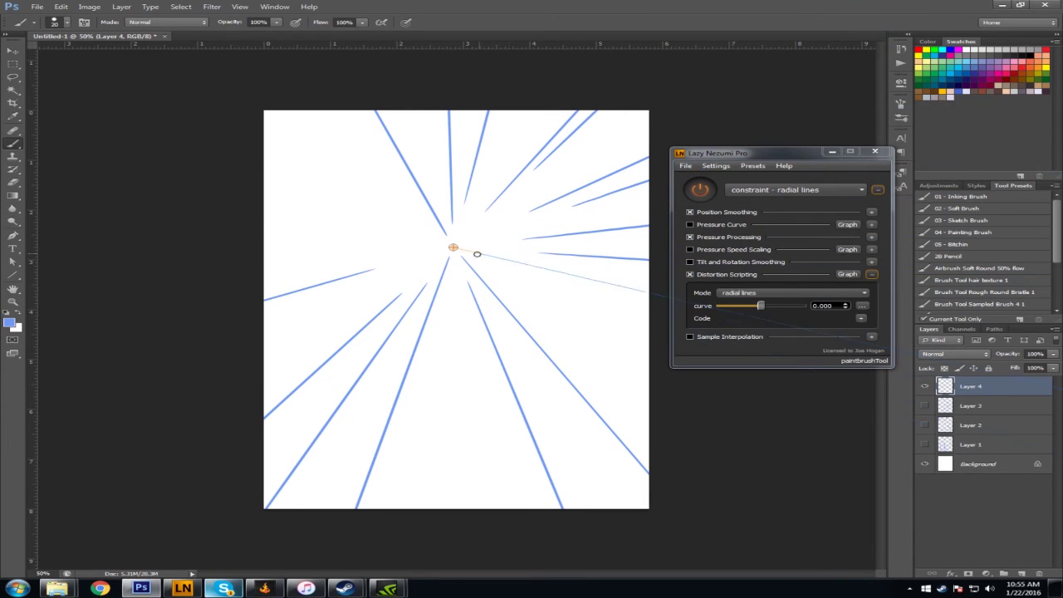
left_click_drag(540, 312, 773, 492)
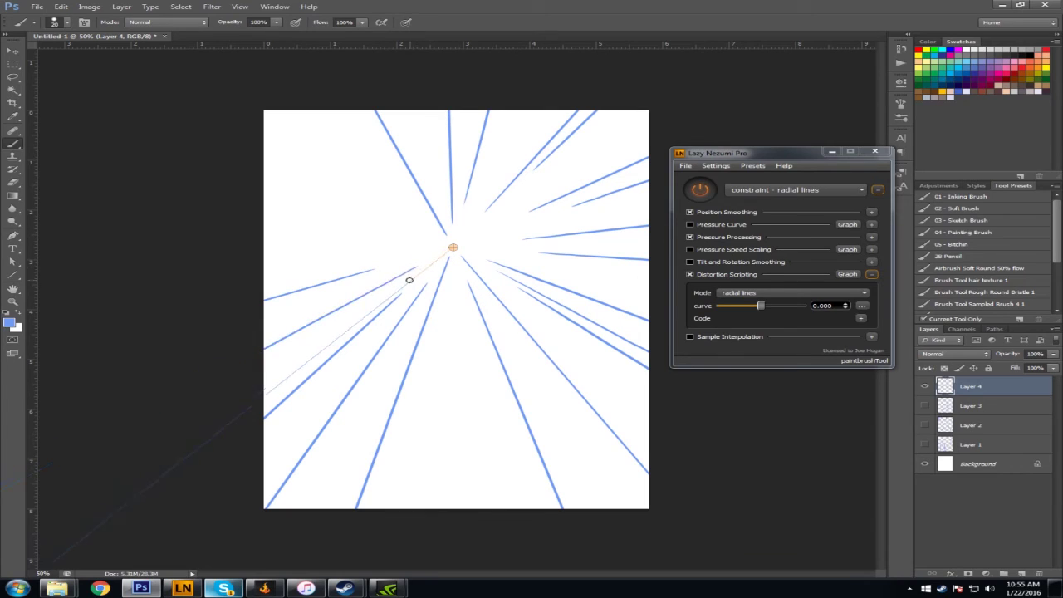
left_click_drag(394, 253, 241, 266)
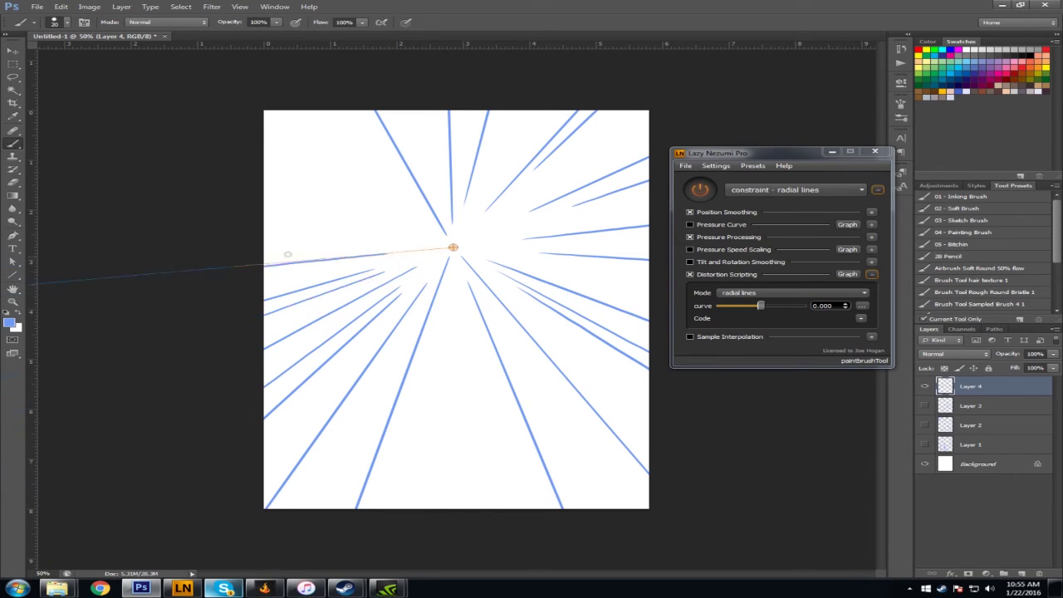
left_click_drag(396, 242, 208, 230)
mouse_move(430, 228)
left_mouse_down()
mouse_move(387, 174)
mouse_move(264, 103)
left_mouse_up()
left_click_drag(392, 184, 264, 47)
left_click_drag(356, 189, 189, 93)
left_click_drag(328, 203, 183, 170)
left_click_drag(317, 215, 217, 191)
left_click_drag(489, 226, 664, 126)
left_click_drag(462, 311, 489, 524)
mouse_move(453, 334)
left_mouse_down()
mouse_move(456, 532)
mouse_move(424, 423)
mouse_move(406, 530)
left_mouse_up()
left_click_drag(403, 353, 328, 524)
left_click_drag(361, 347, 208, 499)
left_click_drag(514, 351, 619, 510)
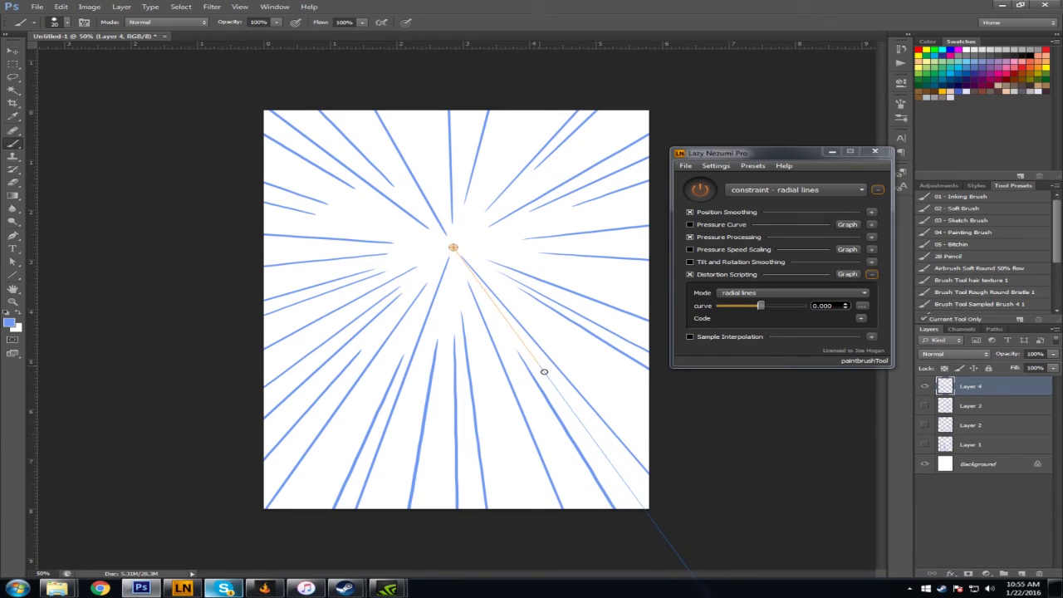
left_click_drag(532, 310, 650, 403)
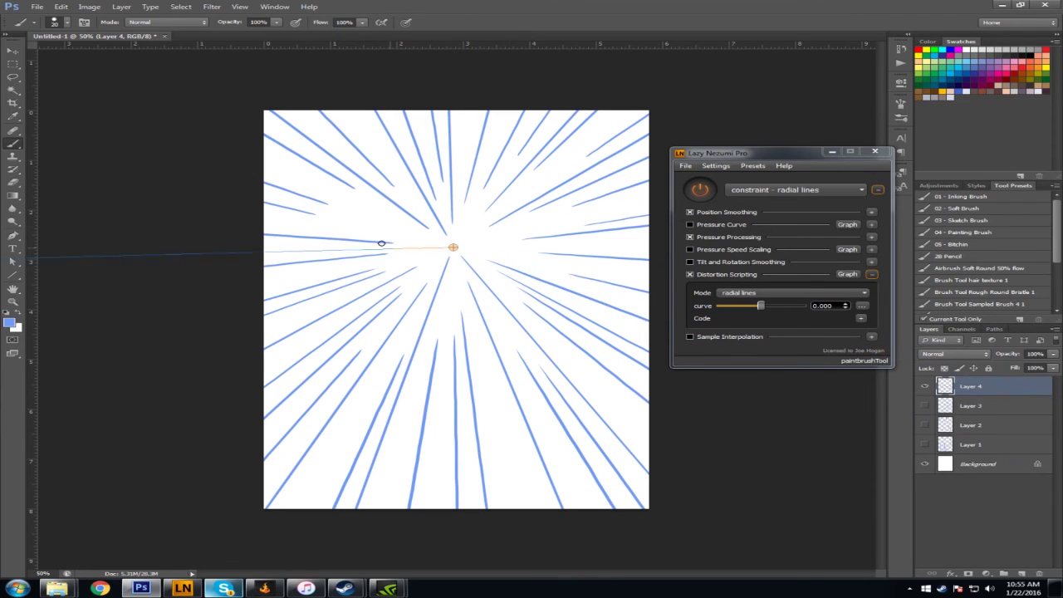
left_click_drag(216, 219, 340, 235)
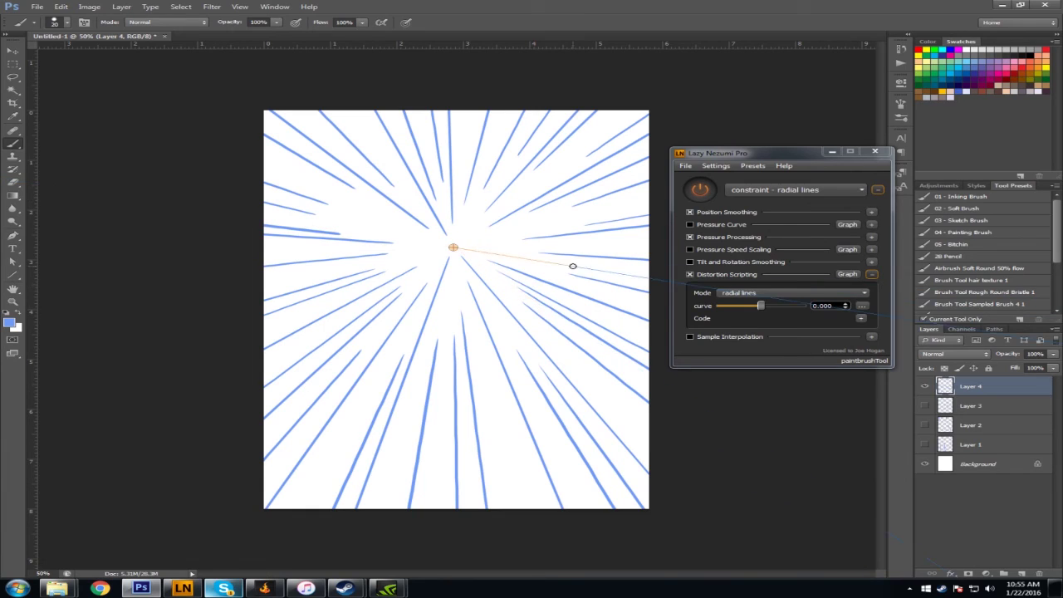
Step: Turn off Lazy Nezumi's processing and lower Layer 4's opacity to 36%
left_click(924, 387)
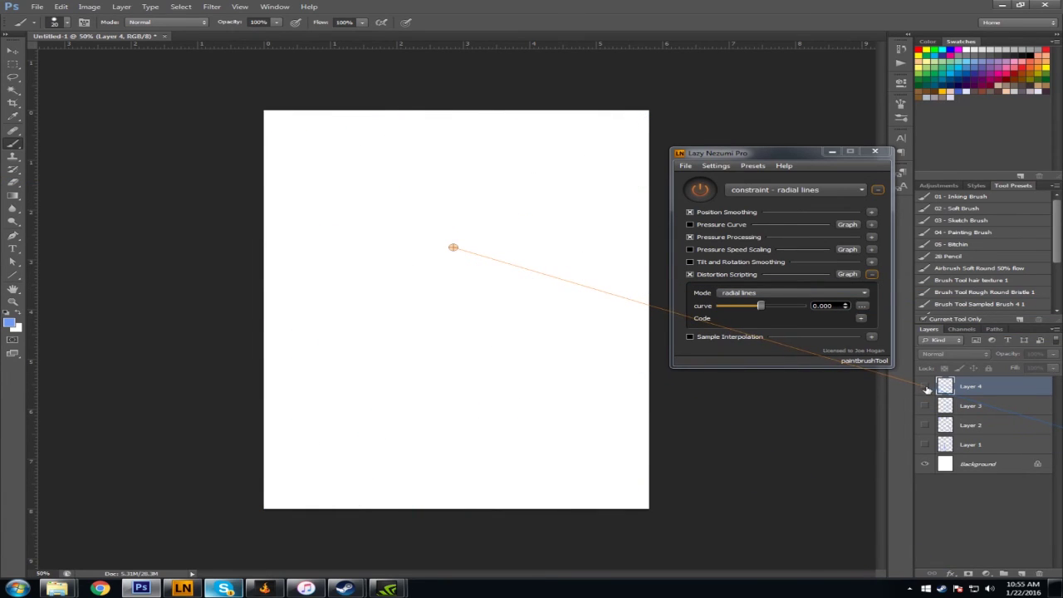
left_click(925, 387)
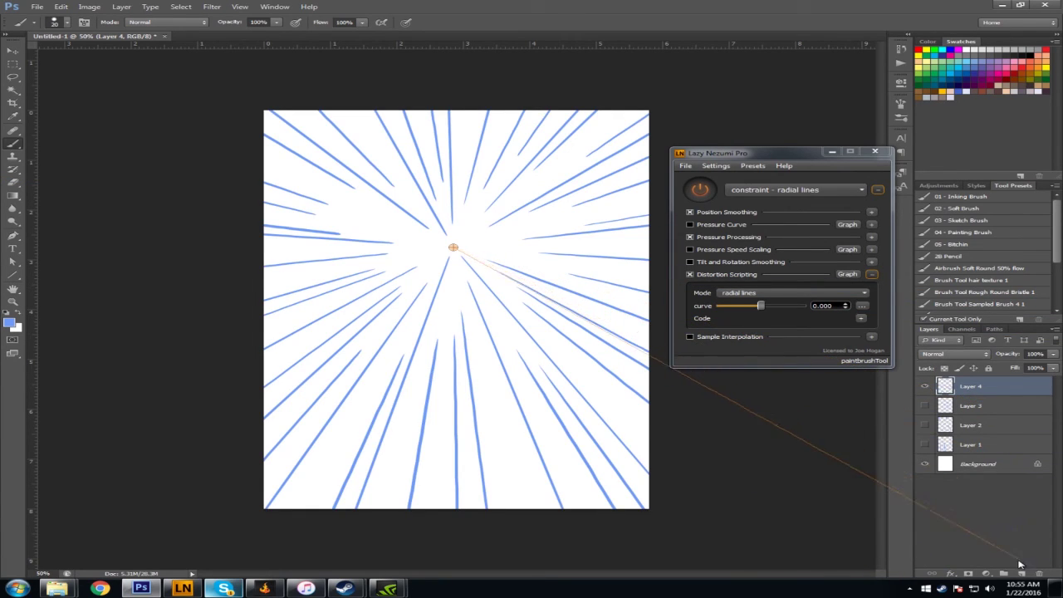
left_click(702, 191)
left_click(1052, 355)
left_click_drag(1051, 368, 1010, 367)
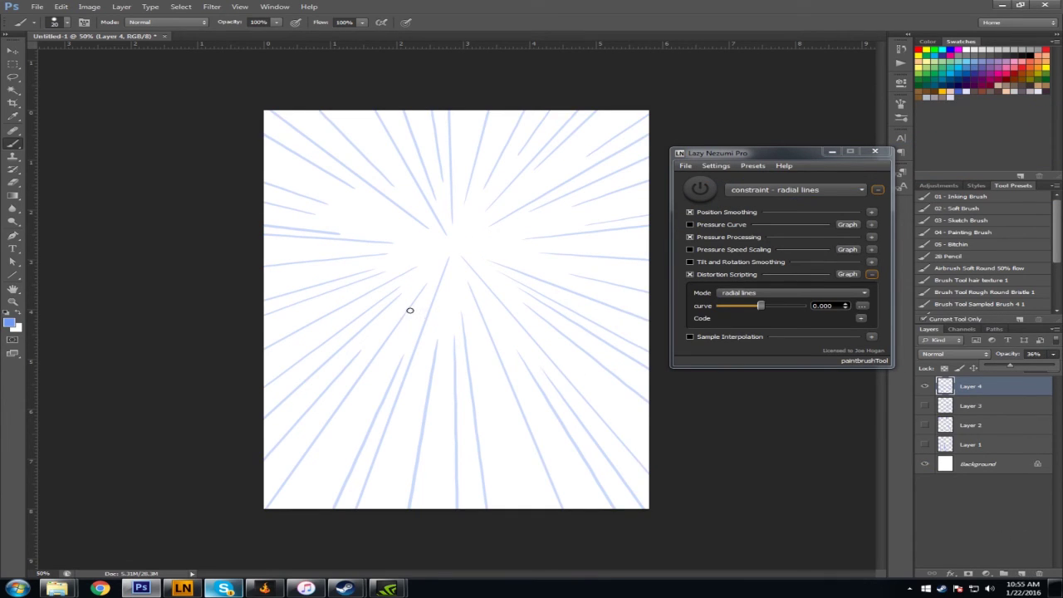
mouse_move(413, 310)
left_mouse_down()
mouse_move(508, 309)
mouse_move(437, 309)
left_mouse_up()
key("ctrl+z")
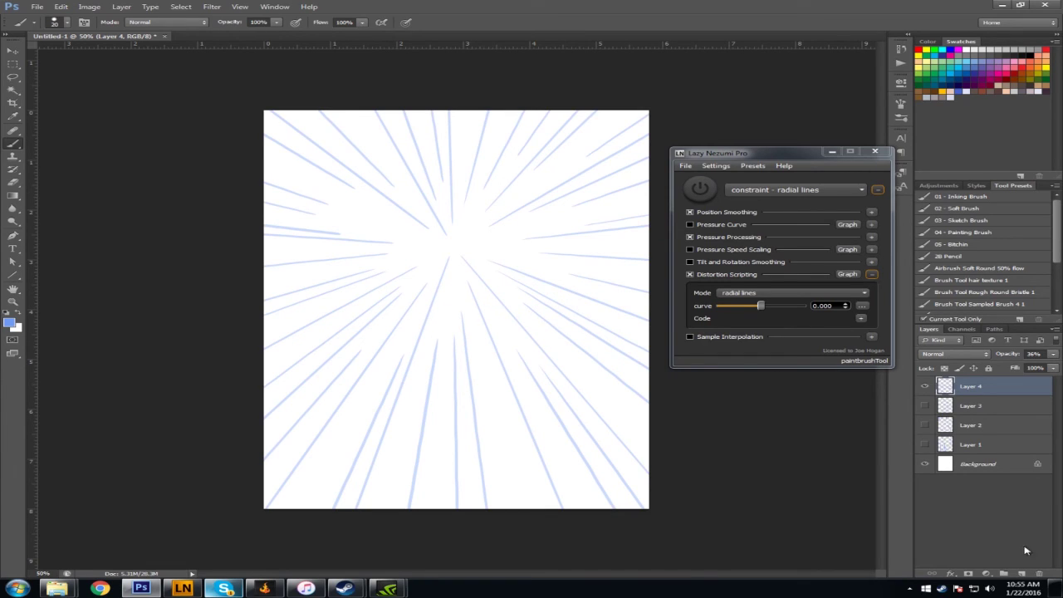
Step: Add a new layer and draw a small freehand rectangle around the centre of the radial lines
left_click(1021, 572)
left_click_drag(402, 317, 553, 313)
mouse_move(552, 187)
left_mouse_down()
mouse_move(551, 312)
mouse_move(550, 195)
mouse_move(552, 271)
left_mouse_up()
mouse_move(547, 192)
left_mouse_down()
mouse_move(440, 193)
mouse_move(435, 236)
left_mouse_up()
mouse_move(401, 204)
left_mouse_down()
mouse_move(404, 250)
mouse_move(401, 198)
mouse_move(413, 192)
mouse_move(570, 194)
left_mouse_up()
Step: Draw a larger rectangle around the small one, with sides parallel to it, using the faded radial lines as a guide
left_click_drag(363, 150, 582, 145)
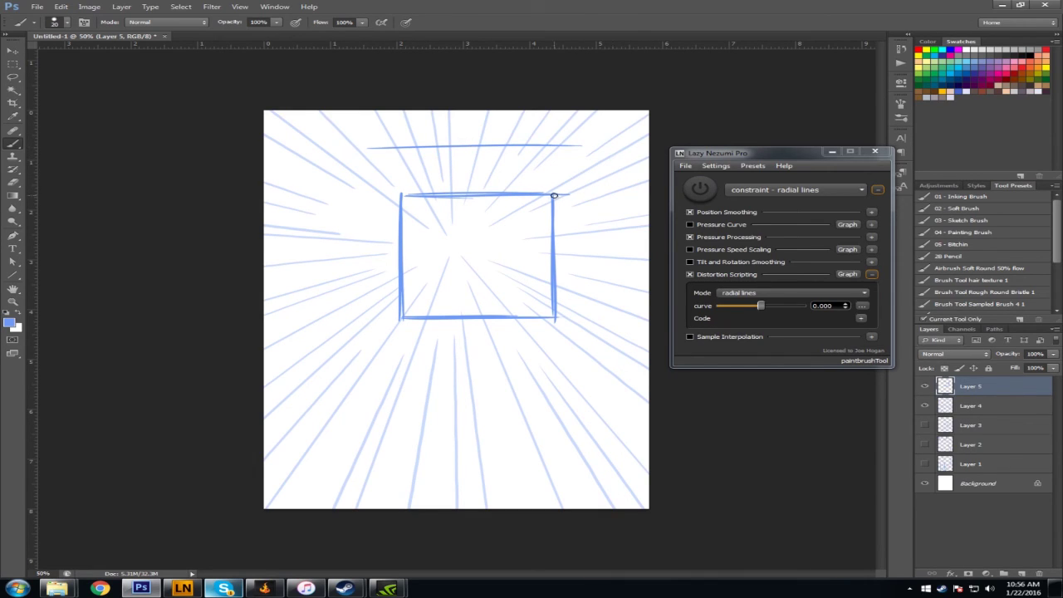
mouse_move(567, 189)
left_mouse_down()
mouse_move(649, 149)
mouse_move(641, 144)
mouse_move(666, 146)
left_mouse_up()
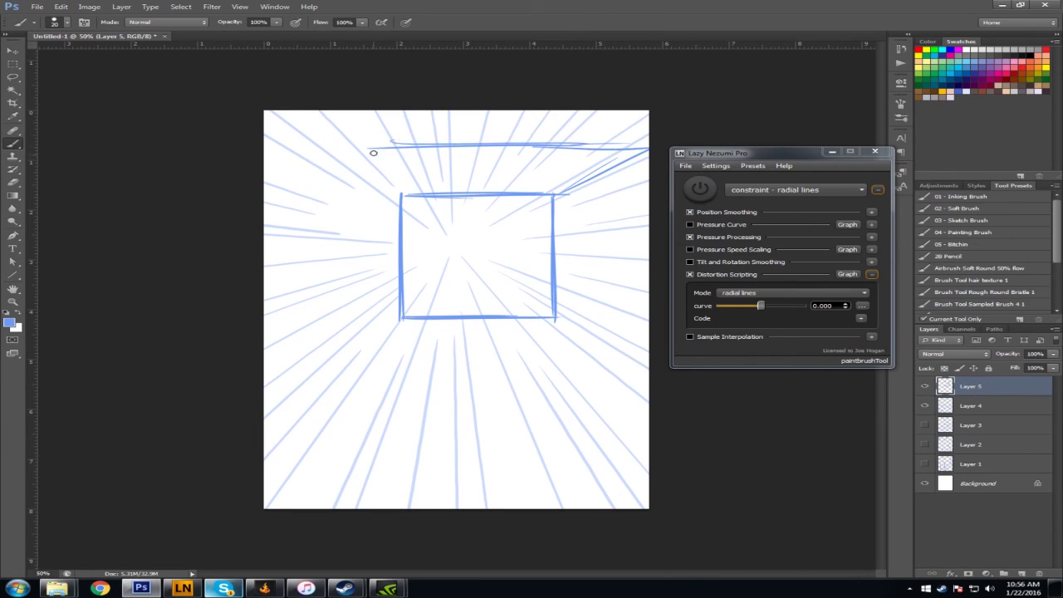
mouse_move(357, 150)
left_mouse_down()
mouse_move(350, 381)
mouse_move(372, 365)
mouse_move(359, 378)
mouse_move(601, 374)
left_mouse_up()
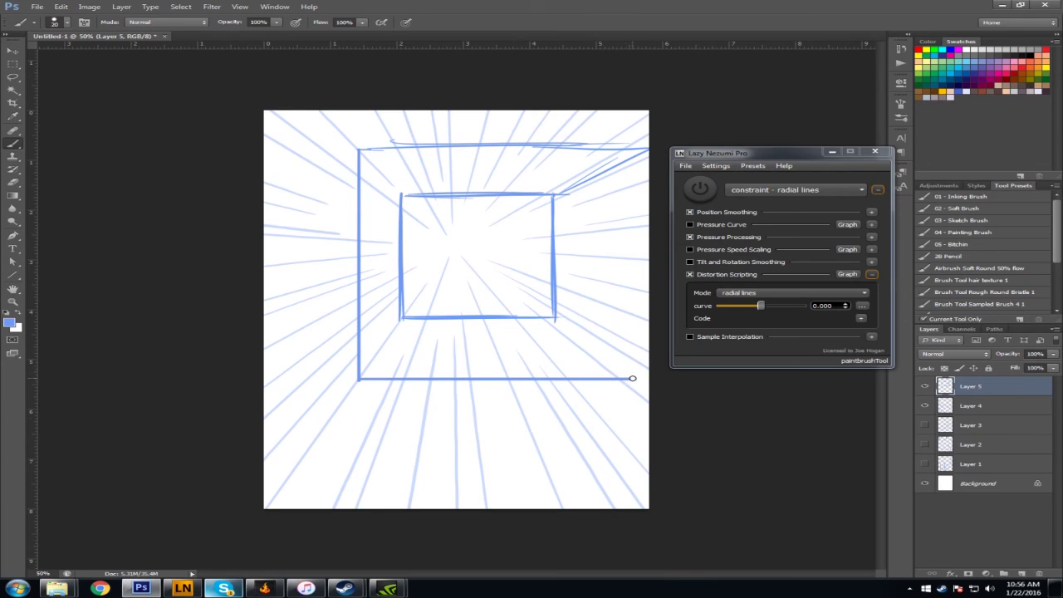
mouse_move(633, 355)
left_mouse_down()
mouse_move(637, 148)
mouse_move(367, 147)
left_mouse_up()
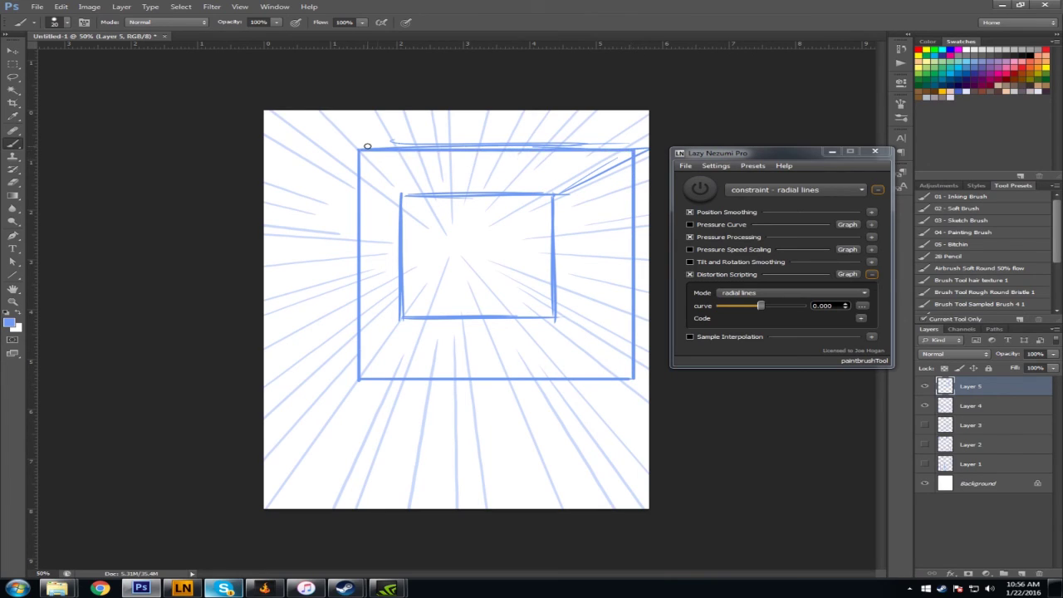
Step: Connect the four corners of the inner rectangle to the matching outer corners with diagonal lines, redoing the misplaced strokes
mouse_move(568, 192)
left_mouse_down()
mouse_move(594, 175)
mouse_move(564, 190)
mouse_move(637, 147)
left_mouse_up()
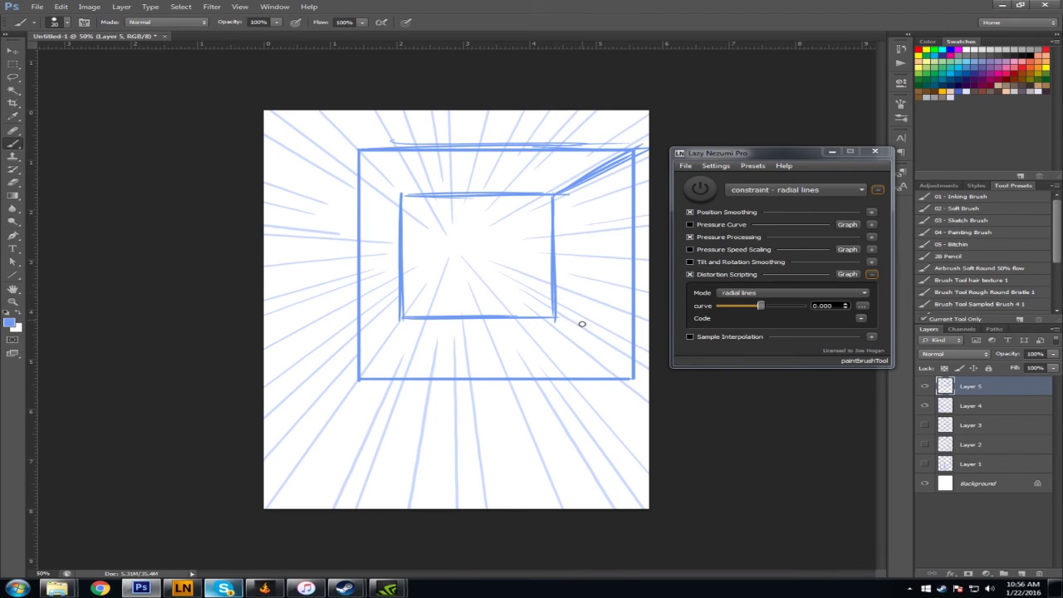
left_click_drag(556, 318, 641, 384)
key("ctrl+z")
mouse_move(556, 321)
left_mouse_down()
mouse_move(640, 382)
mouse_move(632, 377)
left_mouse_up()
left_click_drag(397, 322, 359, 377)
key("ctrl+z")
mouse_move(403, 194)
left_mouse_down()
mouse_move(360, 156)
mouse_move(401, 195)
left_mouse_up()
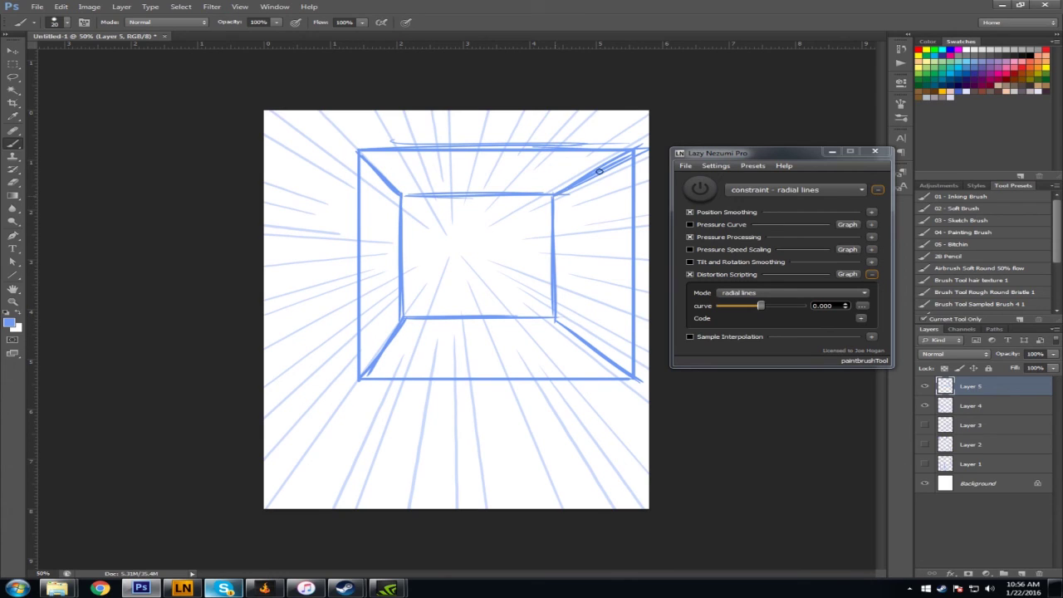
Step: Thicken the inner rectangle's top, right and bottom edges with extra strokes
left_click_drag(468, 194, 552, 194)
left_click_drag(552, 243, 552, 314)
left_click_drag(404, 320, 548, 320)
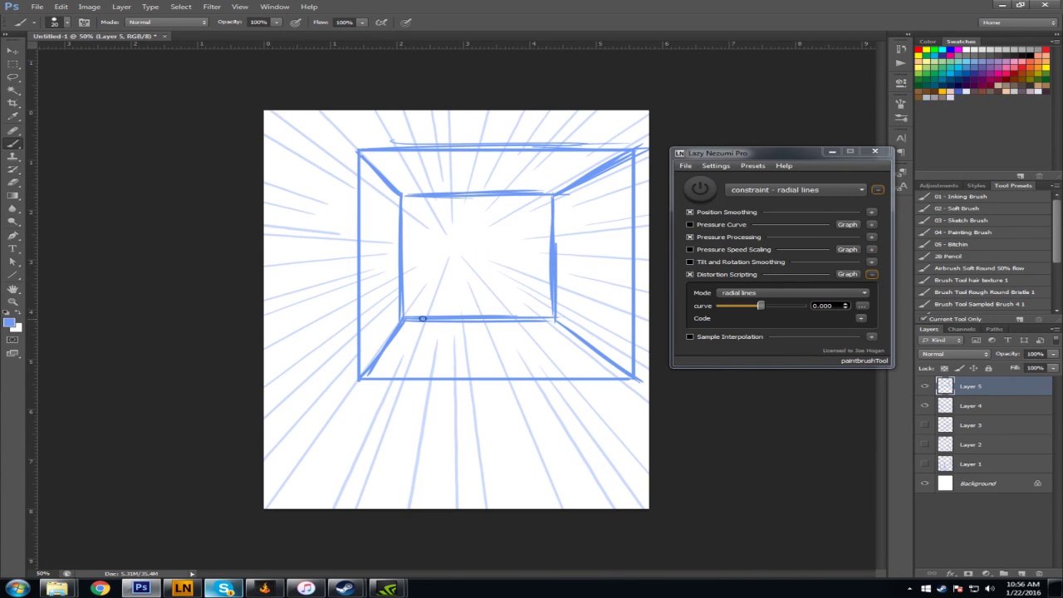
Step: Turn the radial lines constraint on and extend the box's lower-left and upper-left corner diagonals outward, the lower one to the canvas corner
left_click(700, 190)
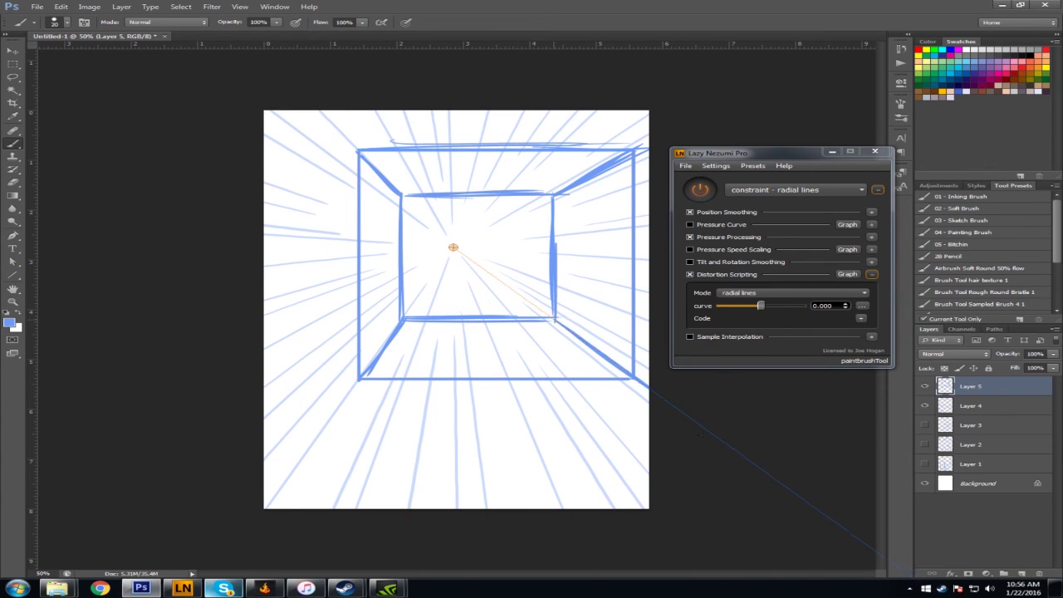
left_click_drag(403, 321, 266, 510)
left_click_drag(393, 191, 324, 124)
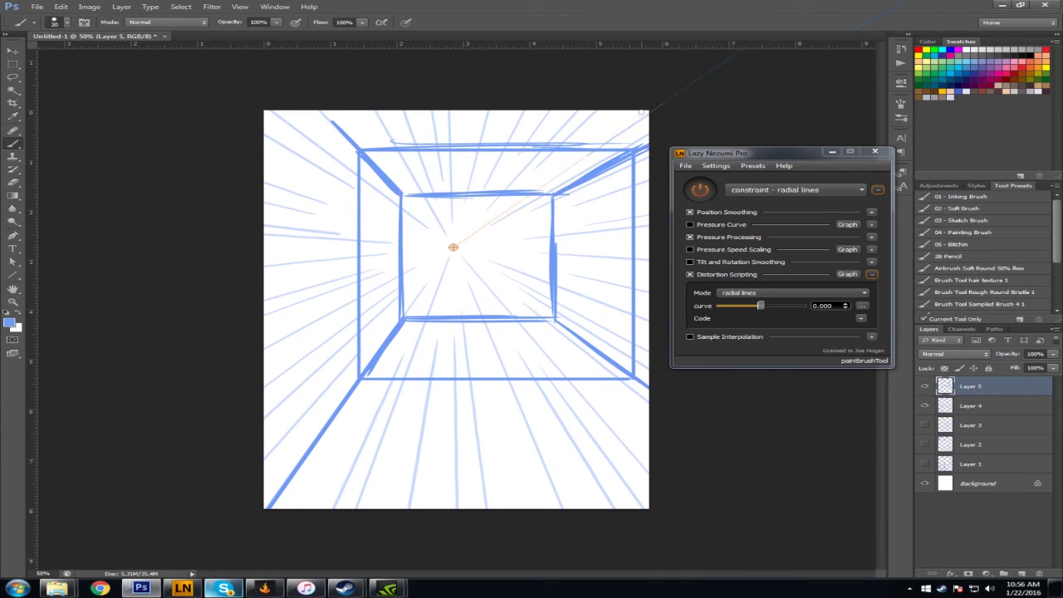
Step: Turn the line constraint off and draw two larger box frames around the existing one, starting on the left diagonals and running off the canvas's right edge
left_click(699, 190)
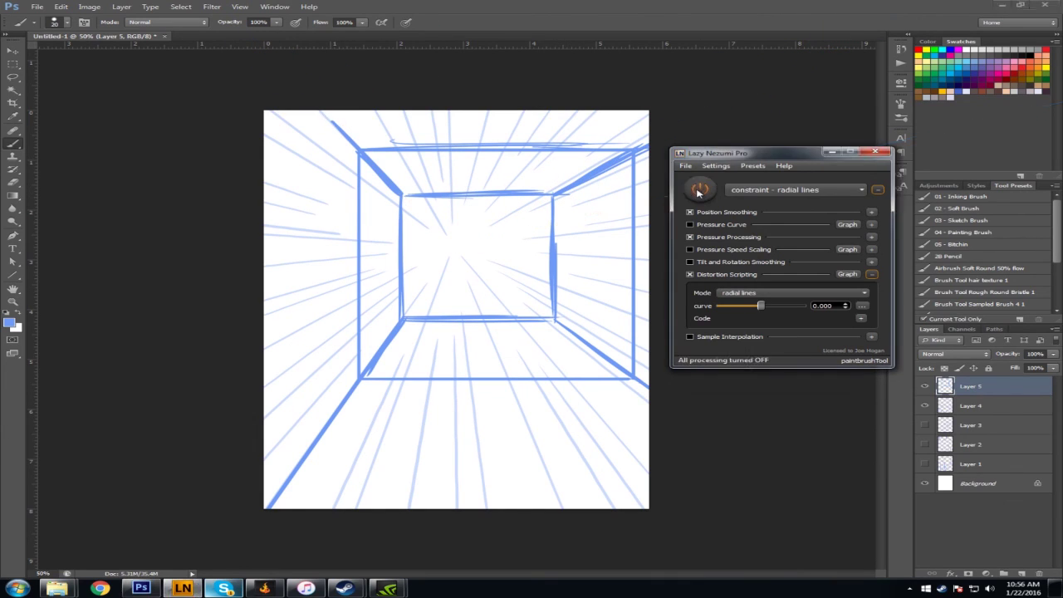
mouse_move(331, 122)
left_mouse_down()
mouse_move(326, 406)
mouse_move(647, 407)
left_mouse_up()
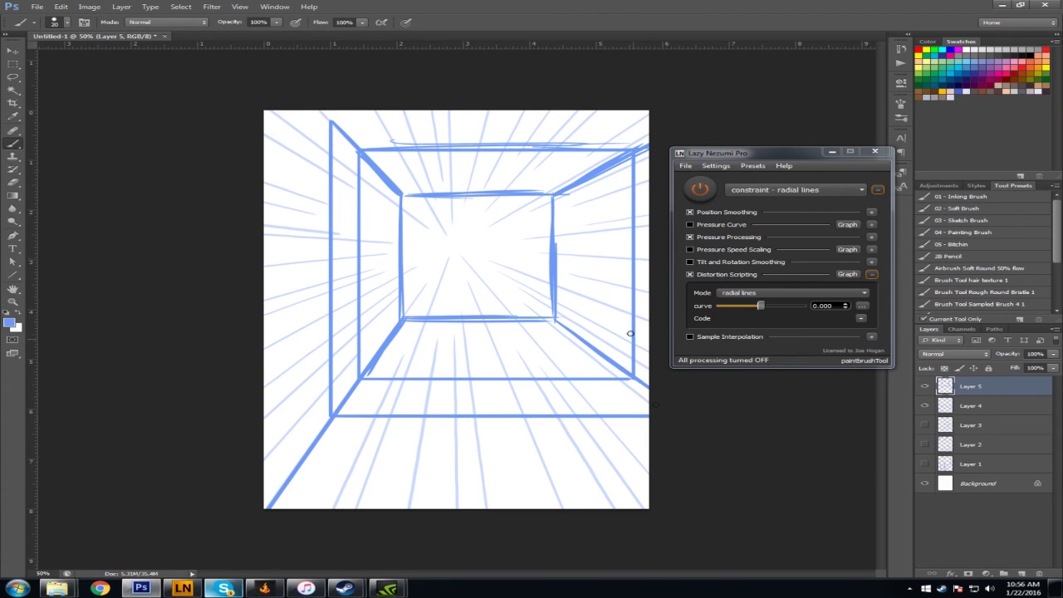
left_click_drag(333, 122, 648, 121)
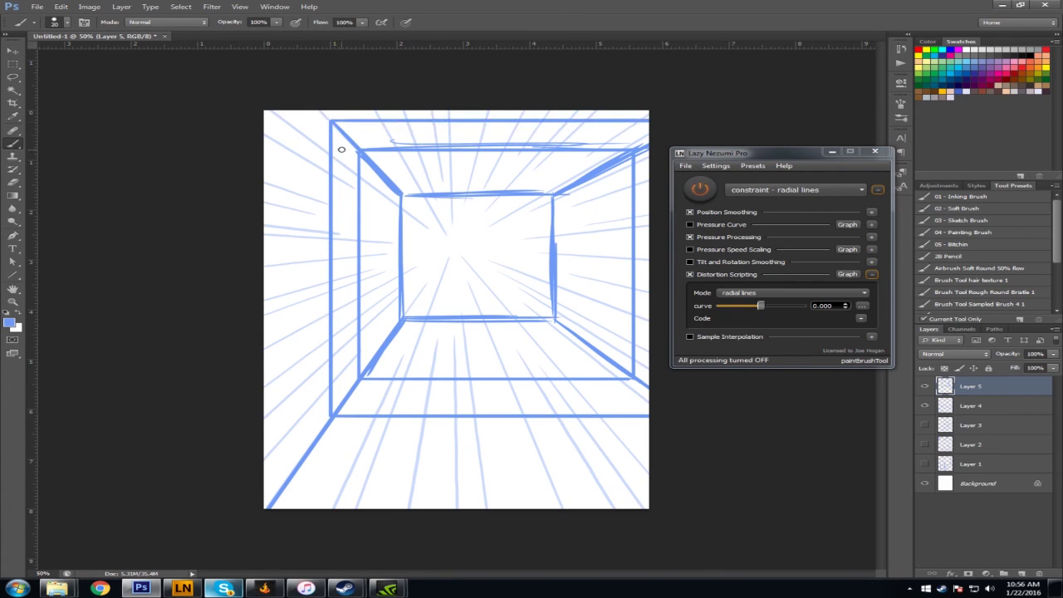
mouse_move(278, 103)
left_mouse_down()
mouse_move(280, 490)
mouse_move(745, 479)
left_mouse_up()
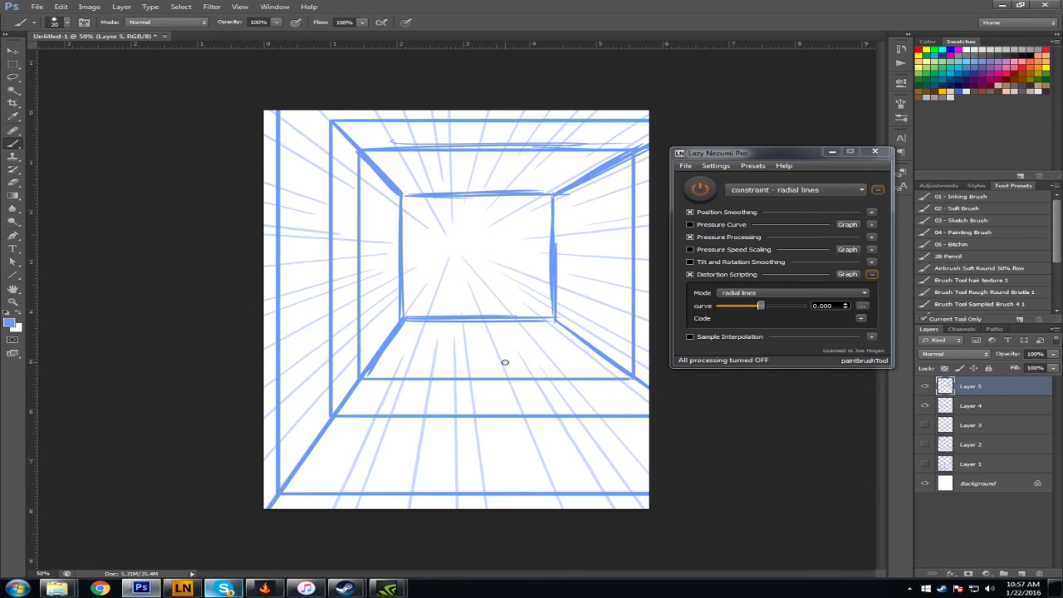
Step: Turn the radial lines constraint on and draw floor lines fanning from the inner rectangle's bottom edge to the canvas edges
left_click(700, 189)
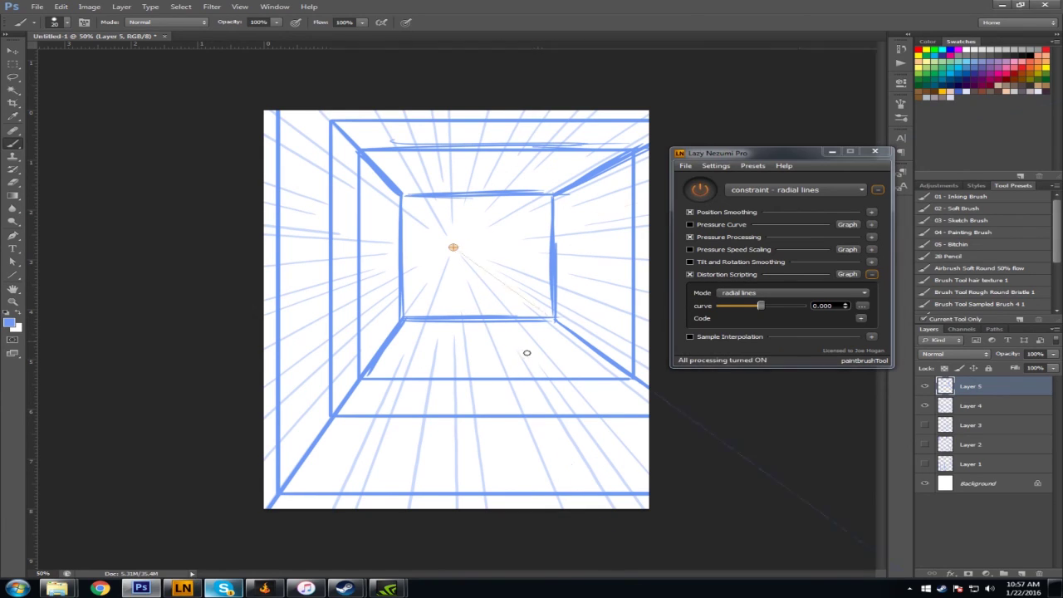
mouse_move(487, 327)
left_mouse_down()
mouse_move(581, 532)
mouse_move(628, 474)
mouse_move(651, 496)
left_mouse_up()
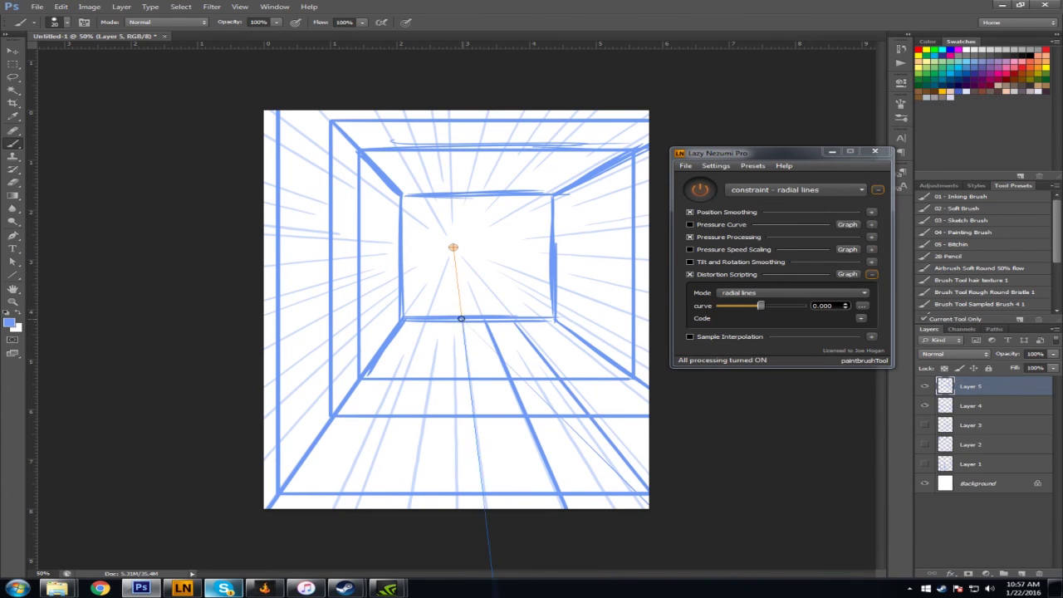
left_click_drag(462, 320, 484, 514)
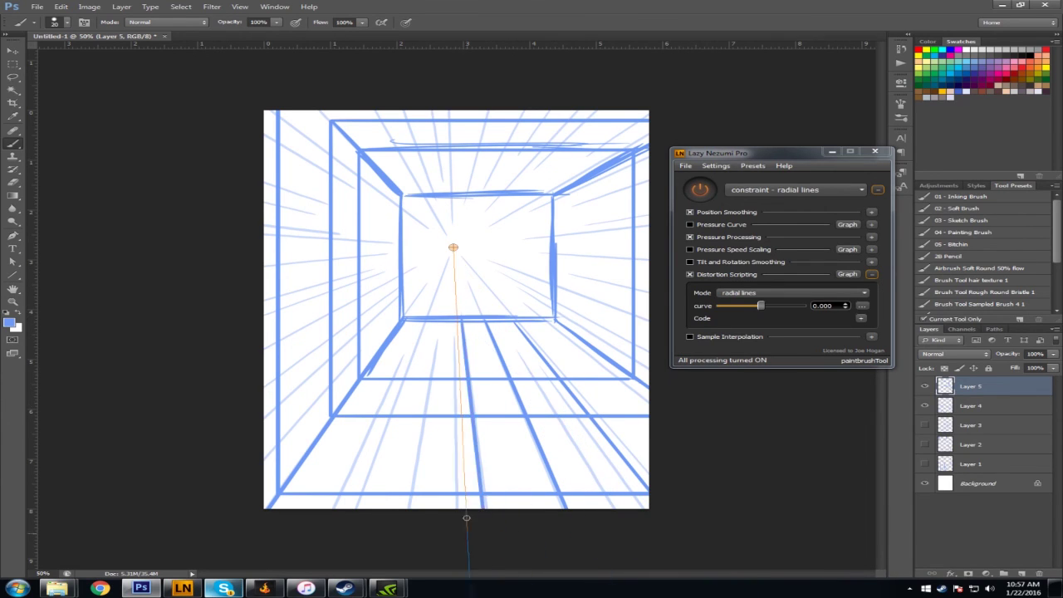
mouse_move(439, 322)
left_mouse_down()
mouse_move(404, 514)
mouse_move(322, 513)
left_mouse_up()
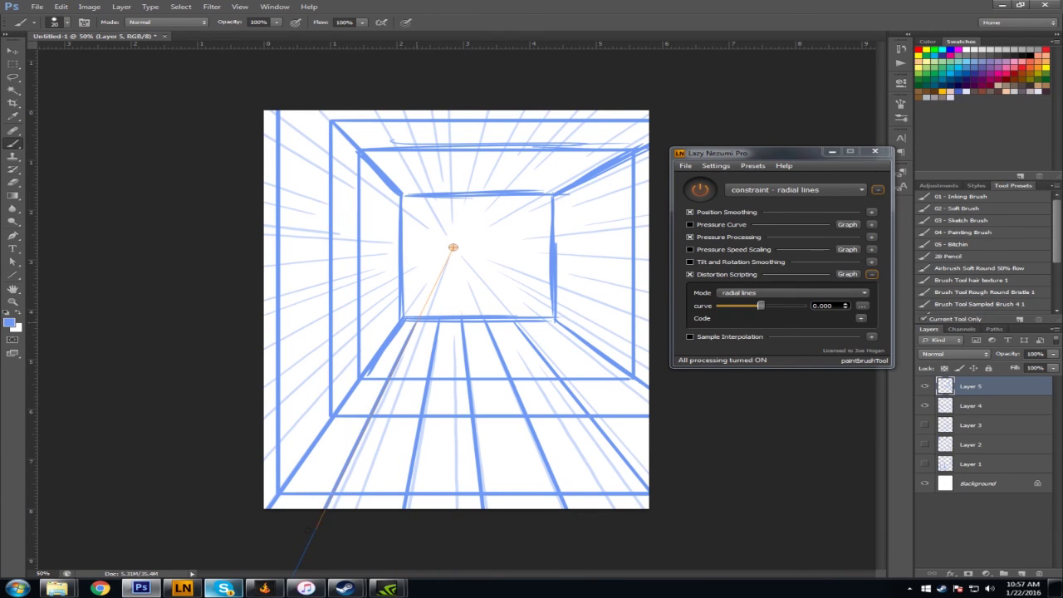
left_click_drag(537, 322, 656, 432)
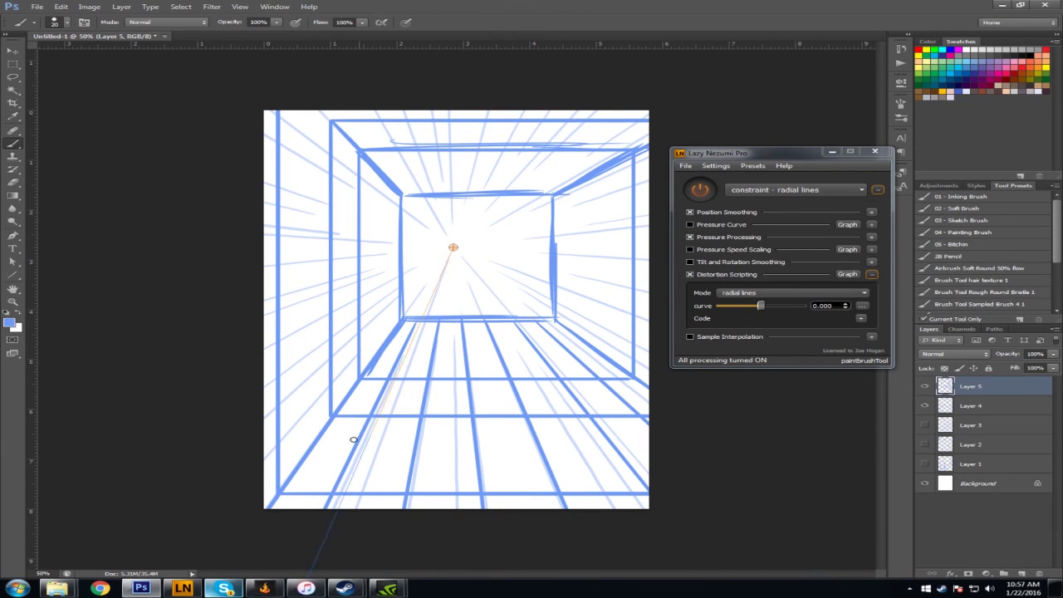
Step: Turn the line constraint off and draw horizontal lines across the floor, spaced closer towards the inner rectangle, to form a perspective grid
left_click(701, 191)
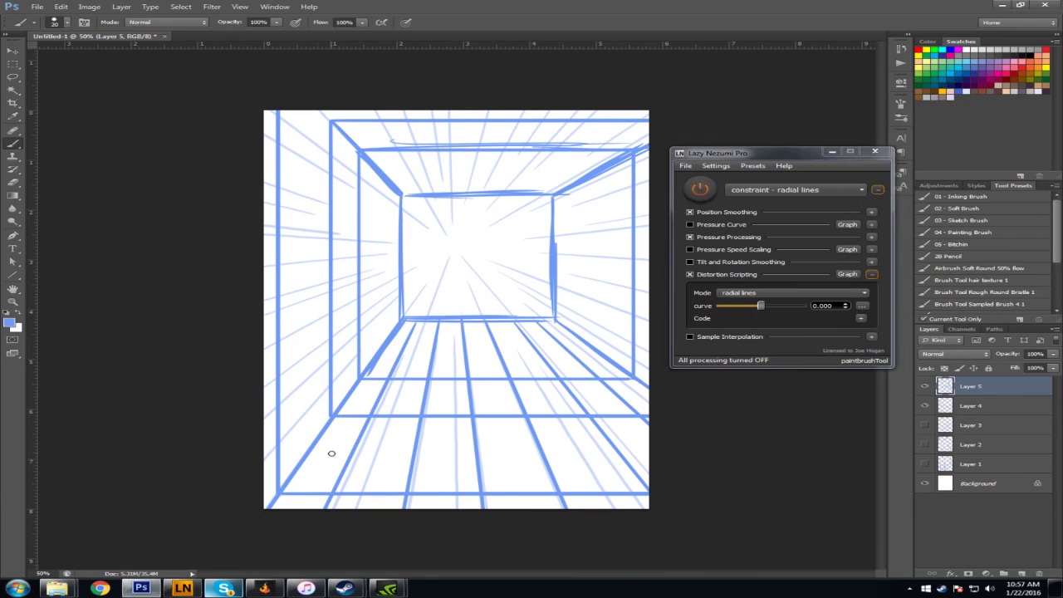
left_click_drag(308, 453, 748, 426)
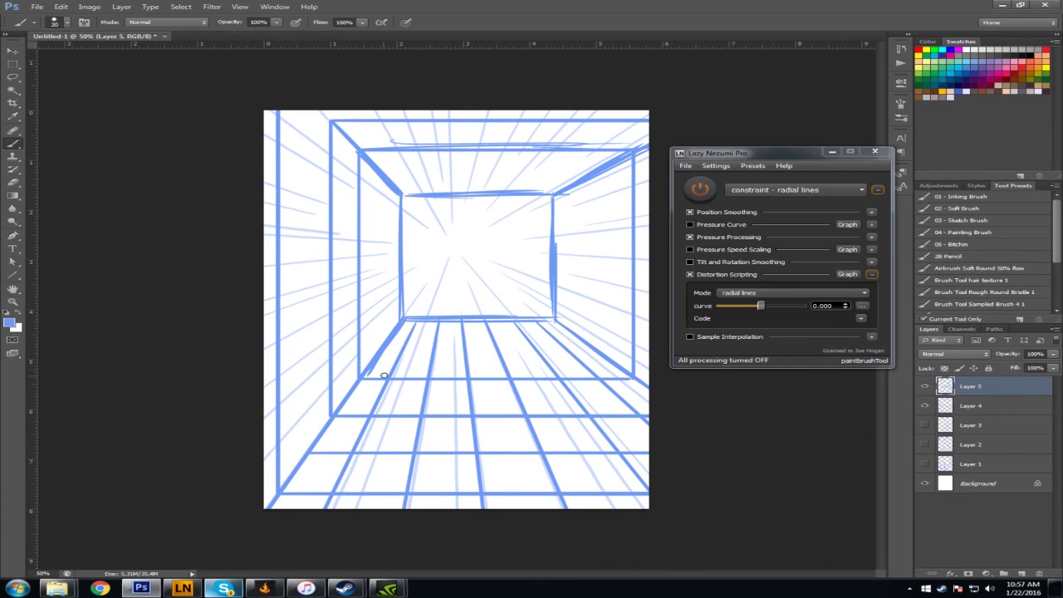
left_click_drag(380, 357, 595, 349)
left_click_drag(390, 342, 598, 342)
left_click_drag(399, 328, 562, 327)
key("ctrl+minus")
key("ctrl+minus")
key("ctrl+plus")
key("ctrl+plus")
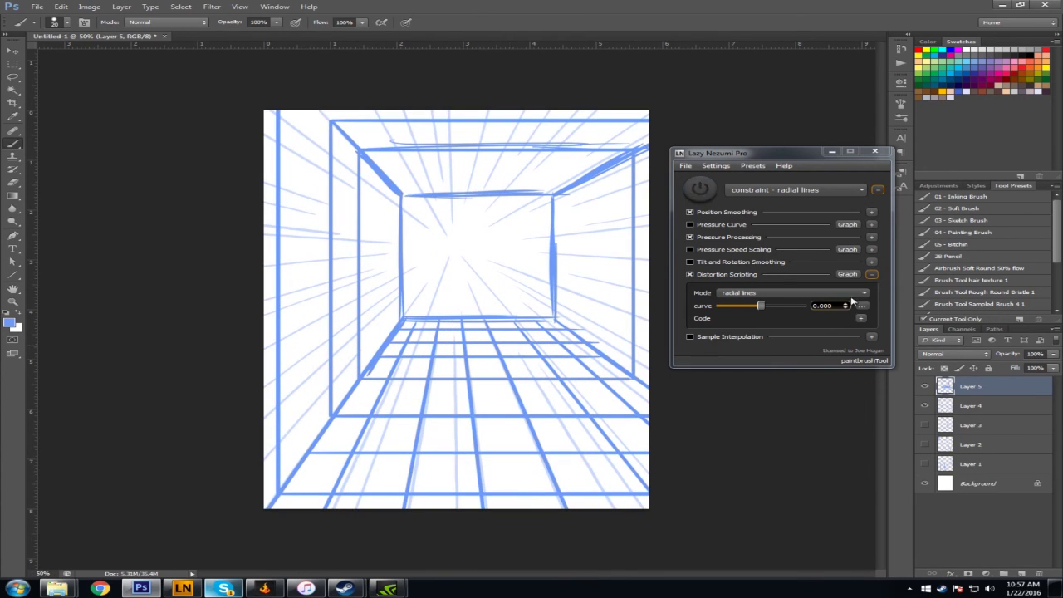
Step: Hide Layer 5 and Layer 4 so that only the white background shows
left_click(925, 387)
left_click(926, 406)
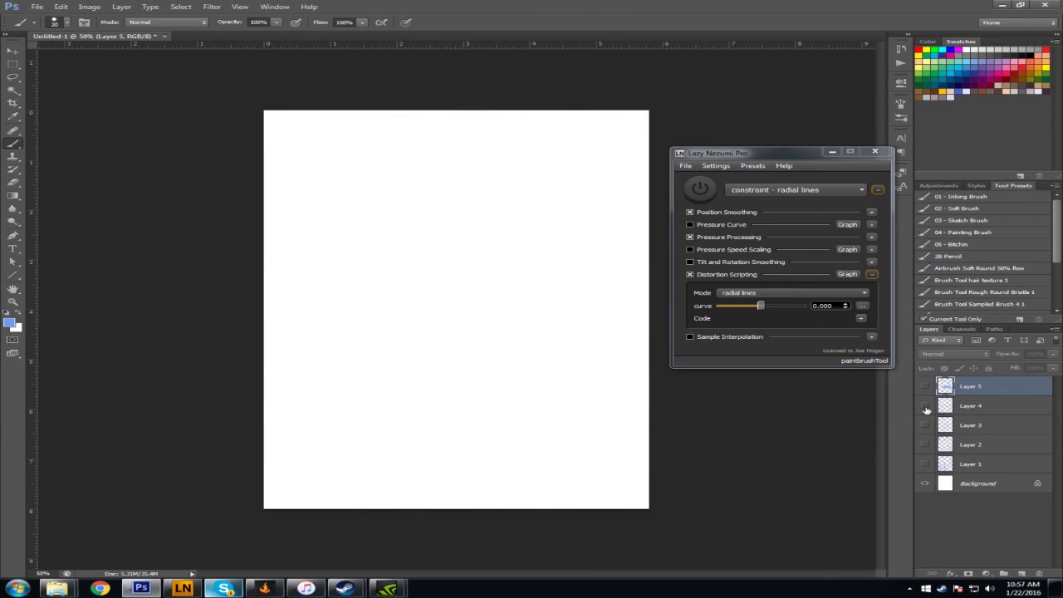